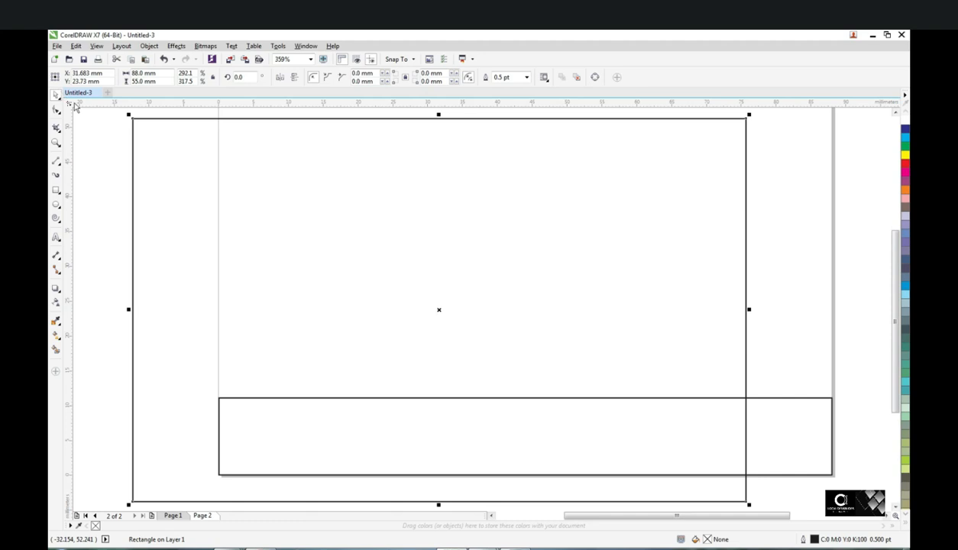
Step: Centre the 88 × 55 mm rectangle on the page
scroll(227, 198, down, 2)
key(p)
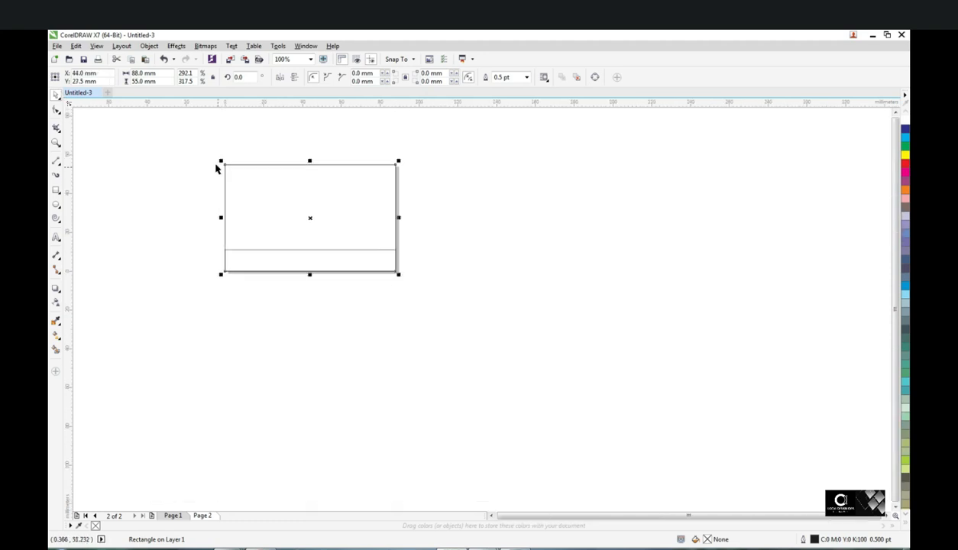
key(z)
drag(201, 150, 454, 299)
key(space)
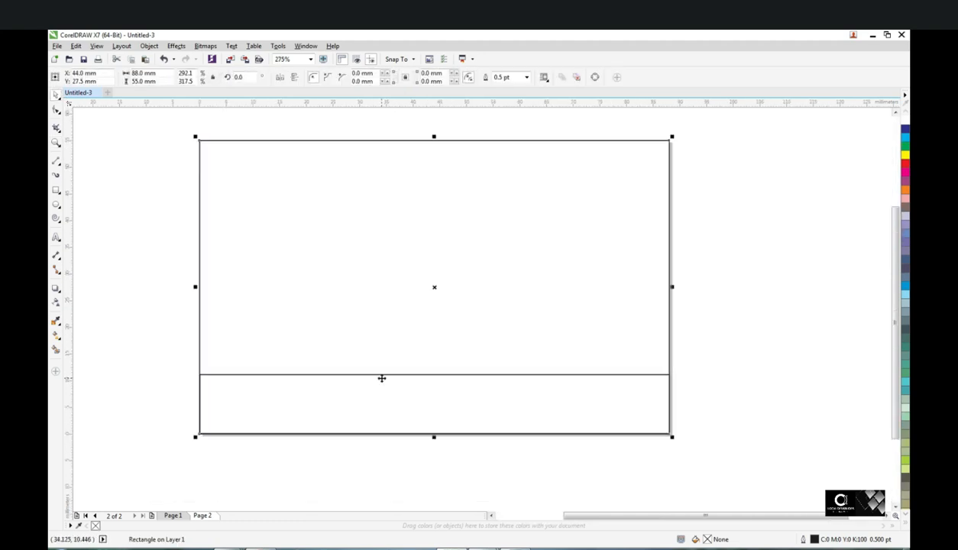
Step: Reduce the bottom strip rectangle to about 7.1 mm high by lowering its upper edge
click(436, 374)
drag(436, 374, 437, 395)
key(z)
drag(161, 316, 707, 443)
key(space)
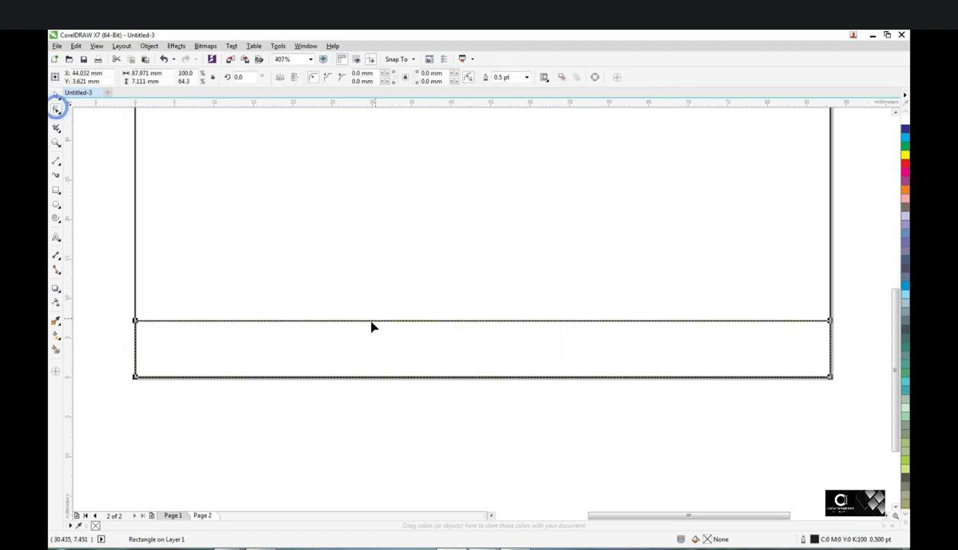
Step: Convert the bottom strip rectangle to curves
click(150, 46)
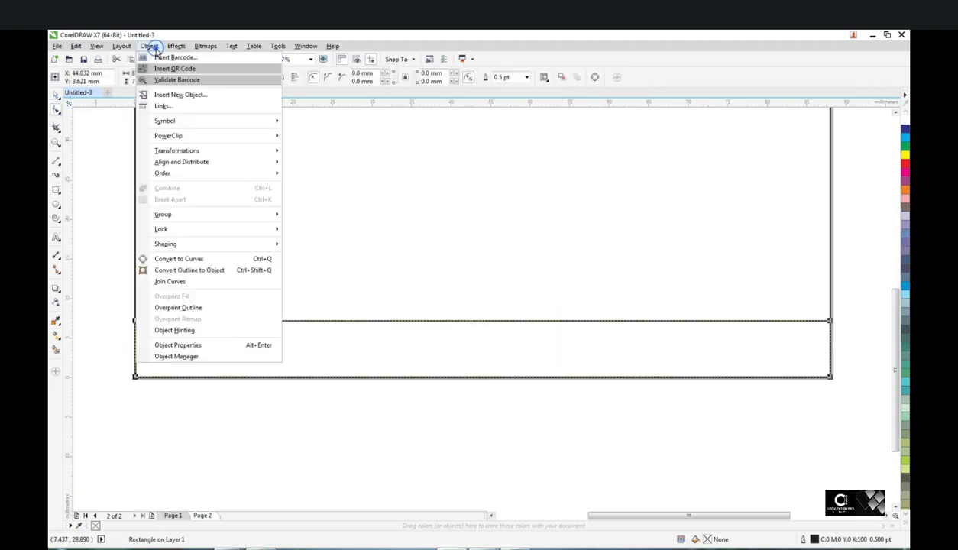
click(186, 259)
key(F10)
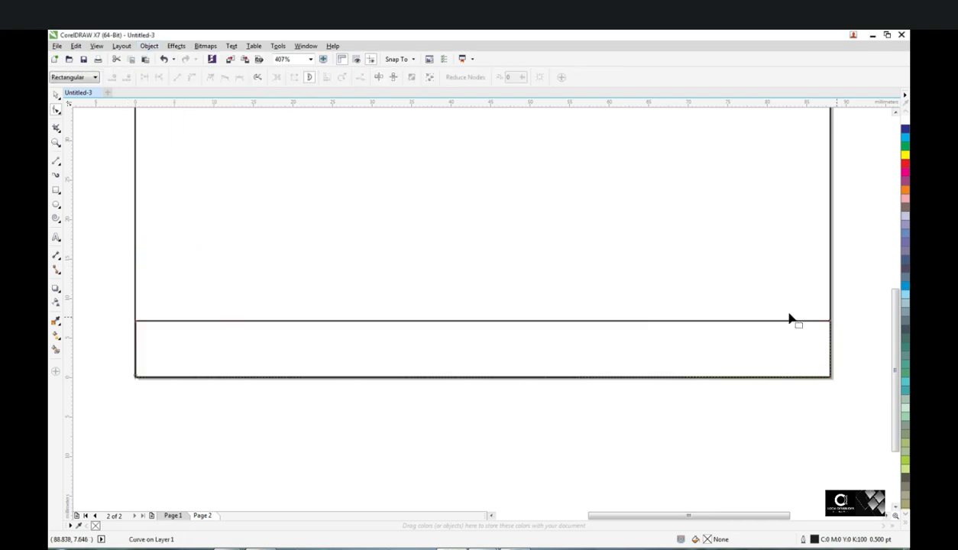
Step: Add two nodes near the middle of the strip's upper edge and lower its right portion about 5.5 mm to form a sloped step
click(56, 109)
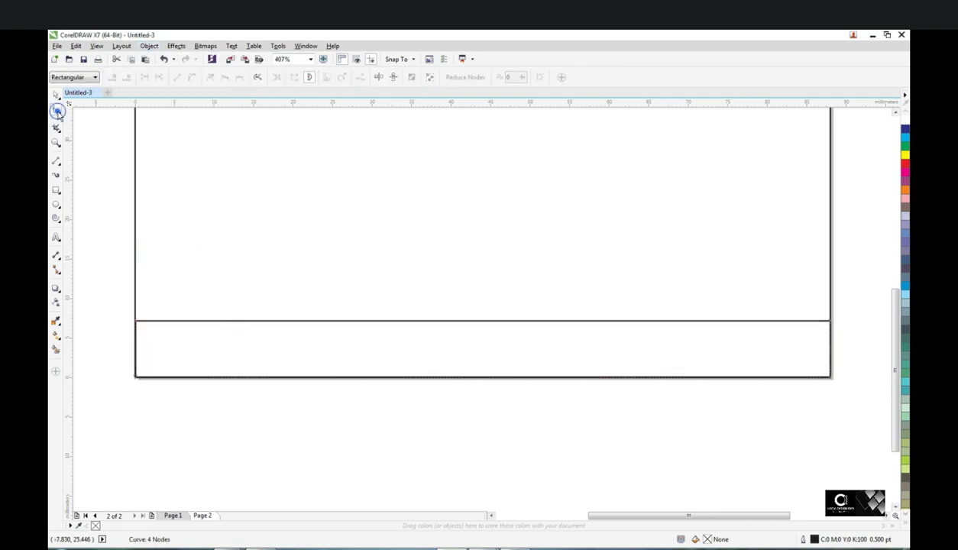
click(463, 321)
key(KP_Add)
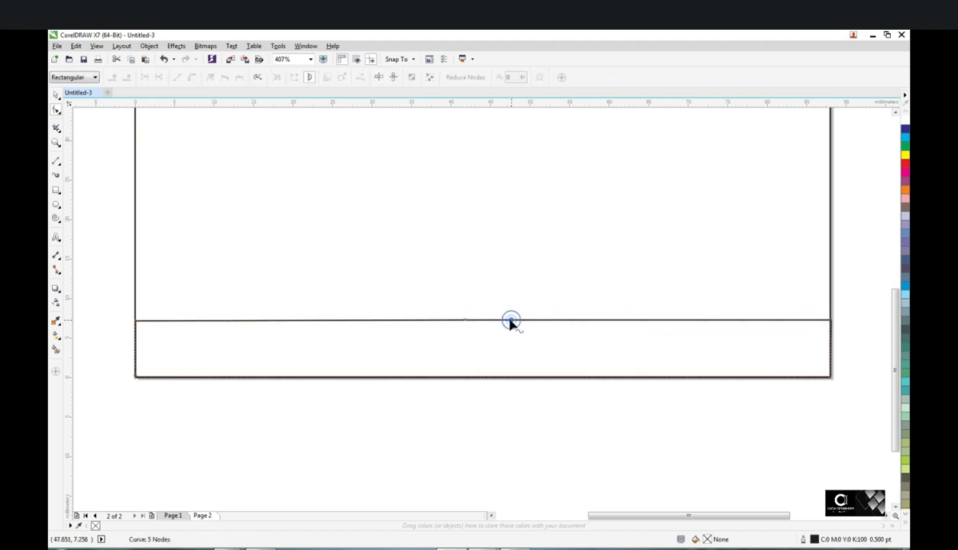
drag(511, 321, 523, 364)
drag(830, 322, 834, 366)
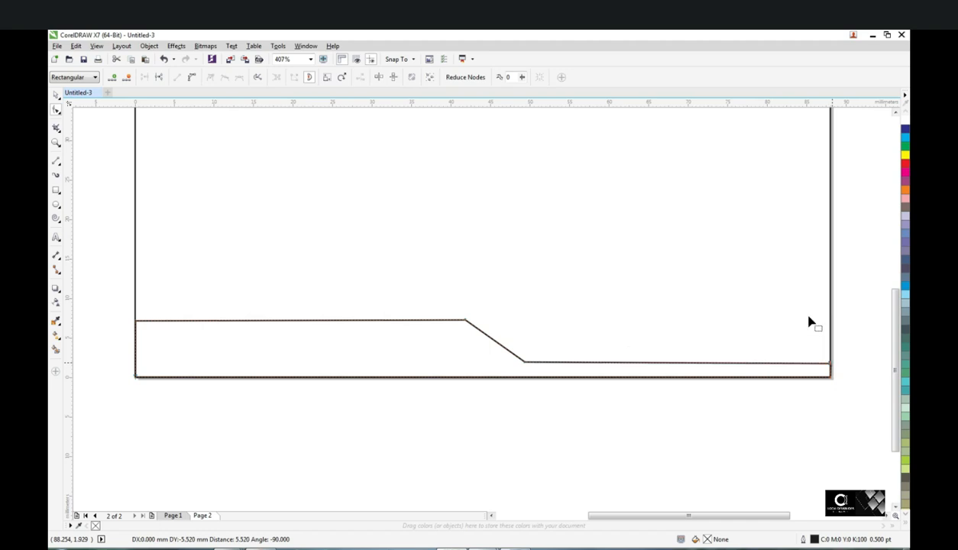
Step: Place a horizontal guideline along the strip's lowered edge and align the right corner node to it
drag(597, 105, 623, 363)
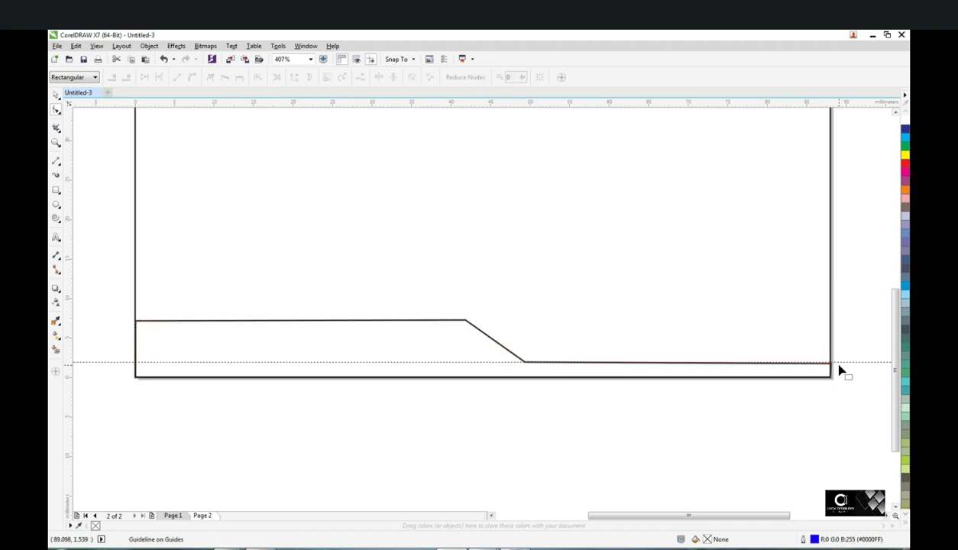
scroll(840, 369, up, 4)
scroll(809, 367, up, 4)
drag(808, 349, 795, 338)
scroll(805, 348, down, 1)
scroll(797, 340, down, 3)
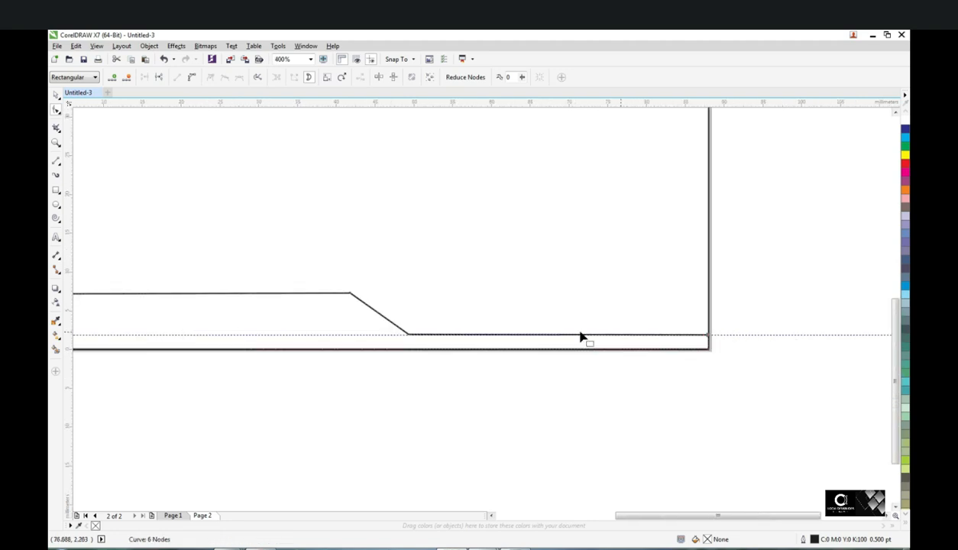
Step: Bend the sloped segment between the strip's two middle nodes into an S-shaped curve
scroll(417, 336, up, 4)
scroll(353, 337, down, 3)
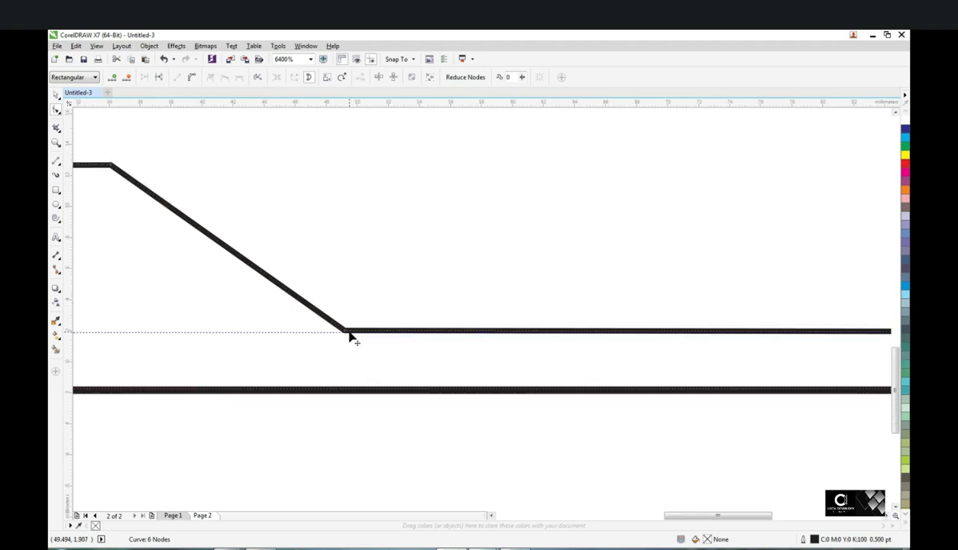
click(249, 208)
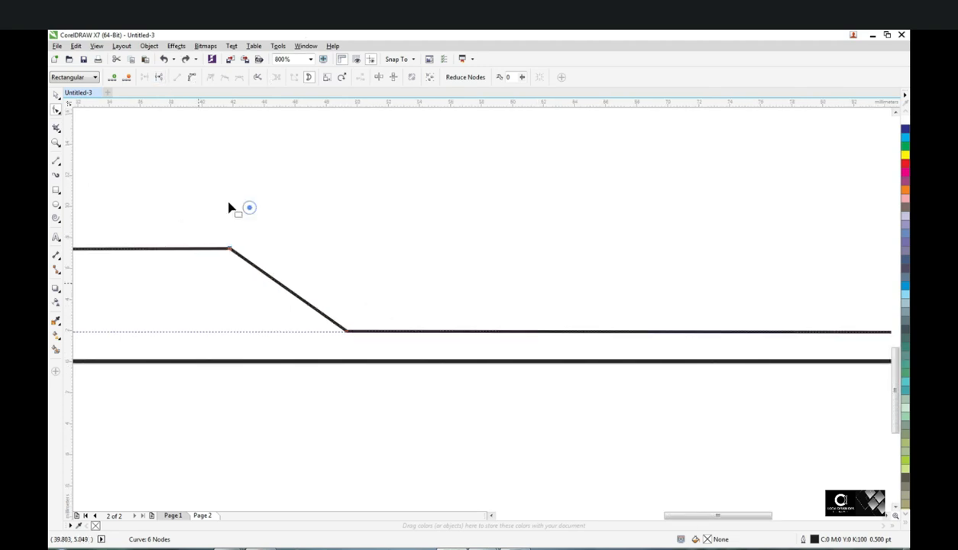
drag(309, 302, 329, 248)
Step: Place a second horizontal guideline along the strip's higher edge at about 7.3 mm
drag(354, 105, 340, 249)
scroll(386, 282, down, 3)
scroll(330, 285, up, 3)
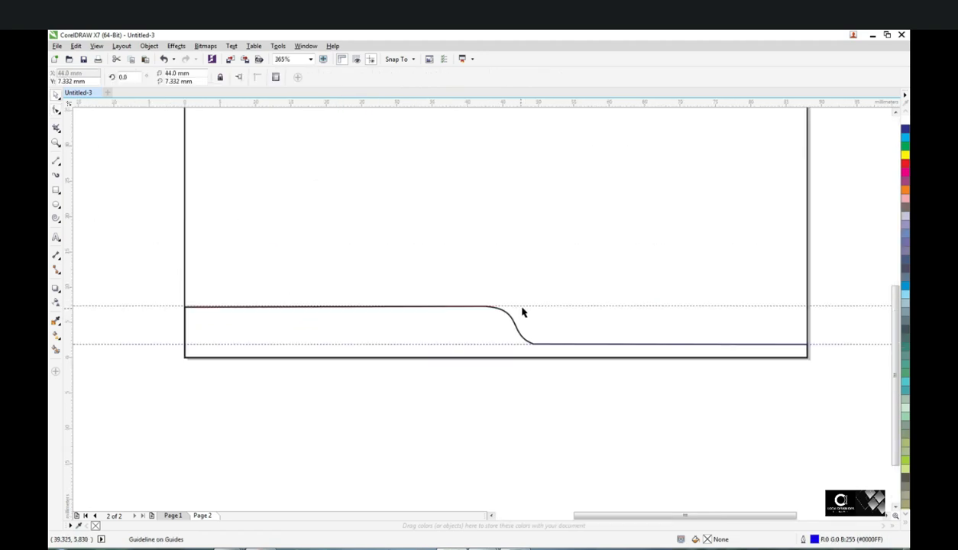
click(526, 307)
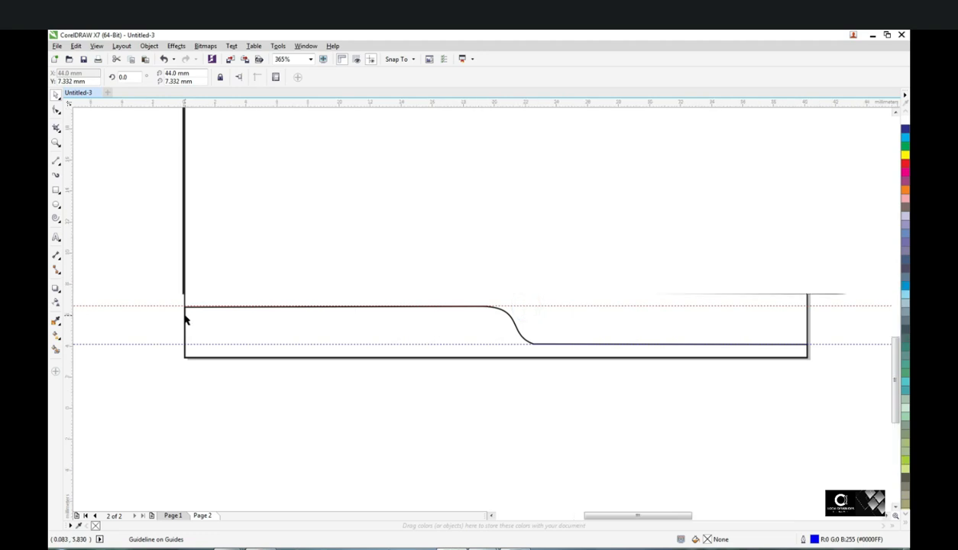
Step: Align the strip's upper-left corner node and the S-curve's upper node with the higher guideline
scroll(187, 316, up, 4)
key(F10)
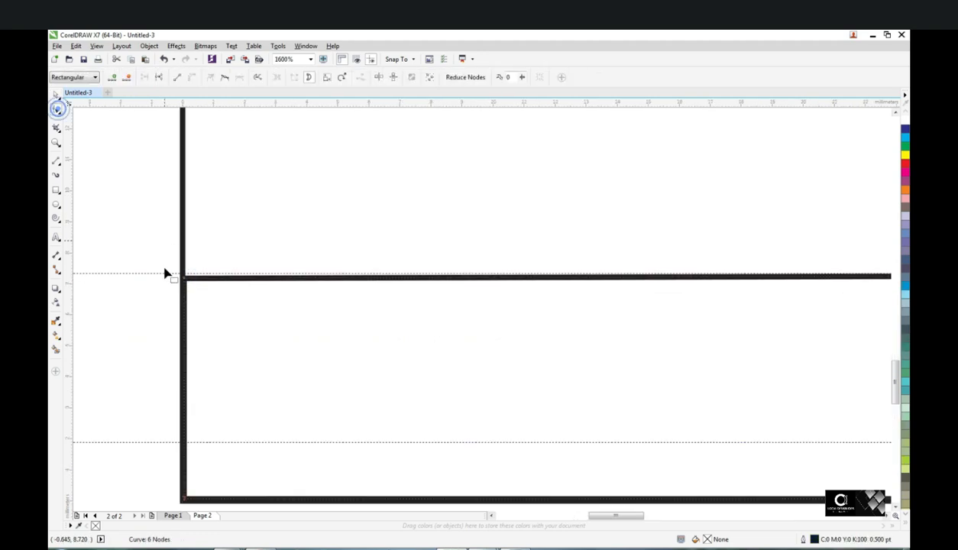
scroll(165, 272, up, 1)
drag(198, 277, 201, 282)
scroll(201, 282, down, 3)
scroll(540, 280, up, 4)
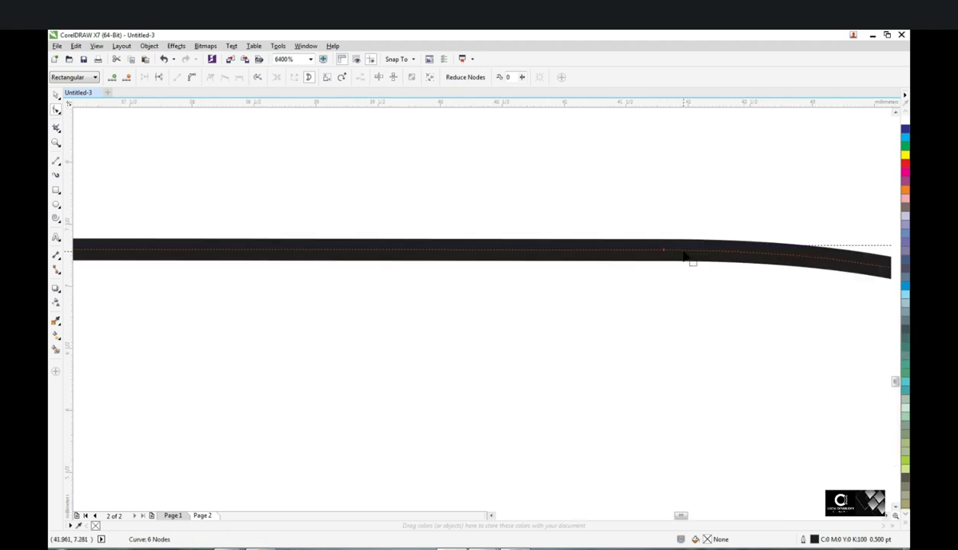
scroll(663, 252, down, 3)
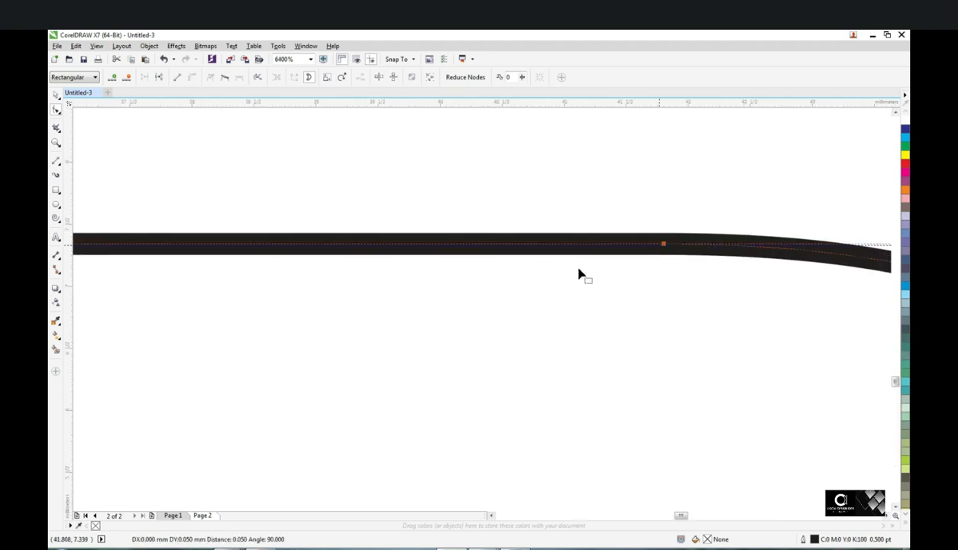
Step: Remove both horizontal guidelines from the page
scroll(506, 290, down, 1)
key(space)
click(560, 364)
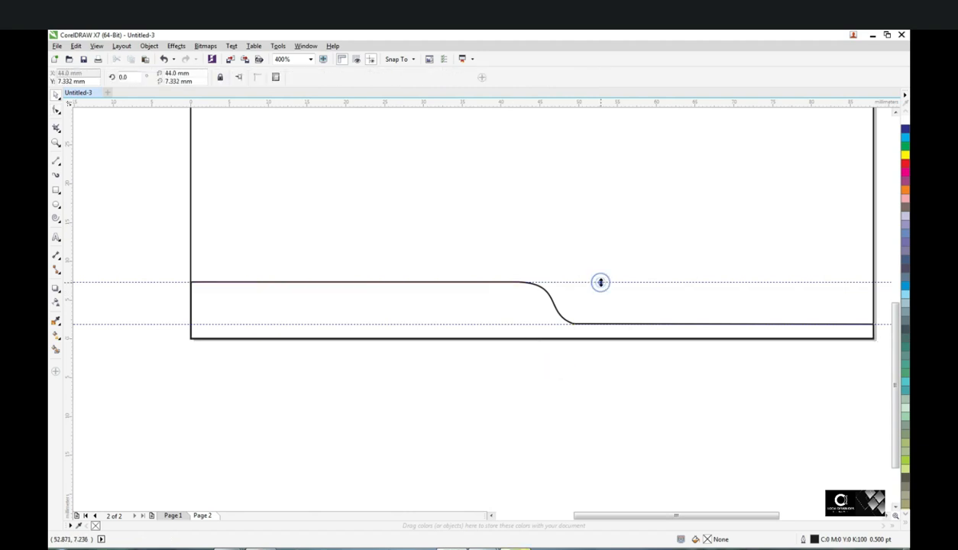
scroll(504, 322, down, 1)
click(485, 305)
drag(286, 252, 703, 345)
click(586, 349)
Step: Try to delete the sharp node at the foot of the S-curve and undo the deletion
scroll(566, 355, up, 2)
scroll(566, 355, up, 2)
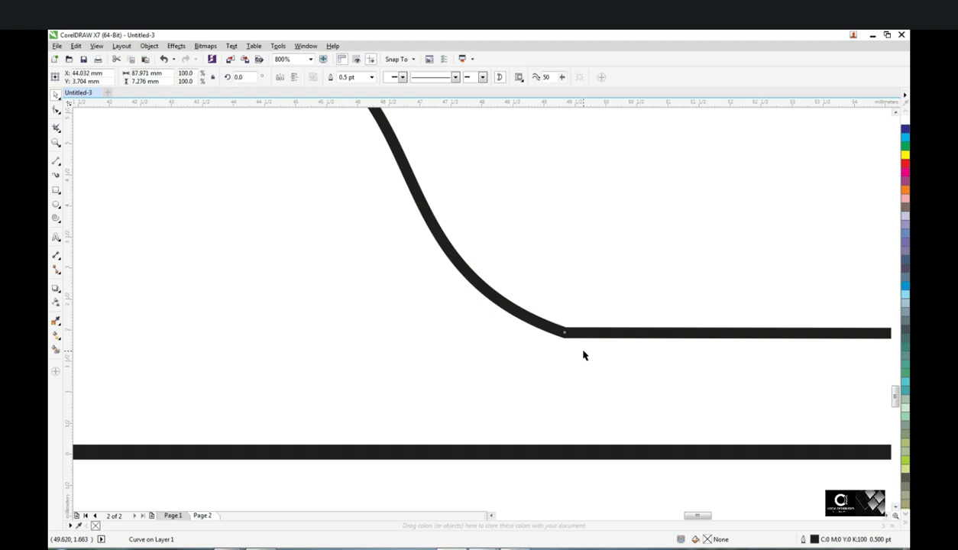
key(F10)
click(646, 269)
scroll(545, 324, down, 1)
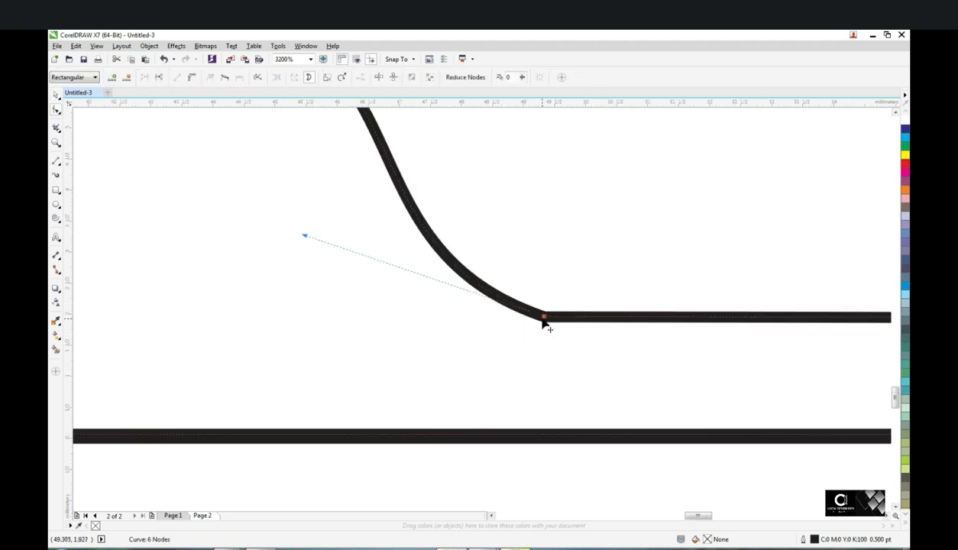
right_click(547, 321)
click(583, 334)
scroll(497, 341, down, 2)
key(ctrl+z)
Step: Add a node farther right on the strip's lowered edge and delete the sharp node at the foot of the S-curve
scroll(550, 340, up, 2)
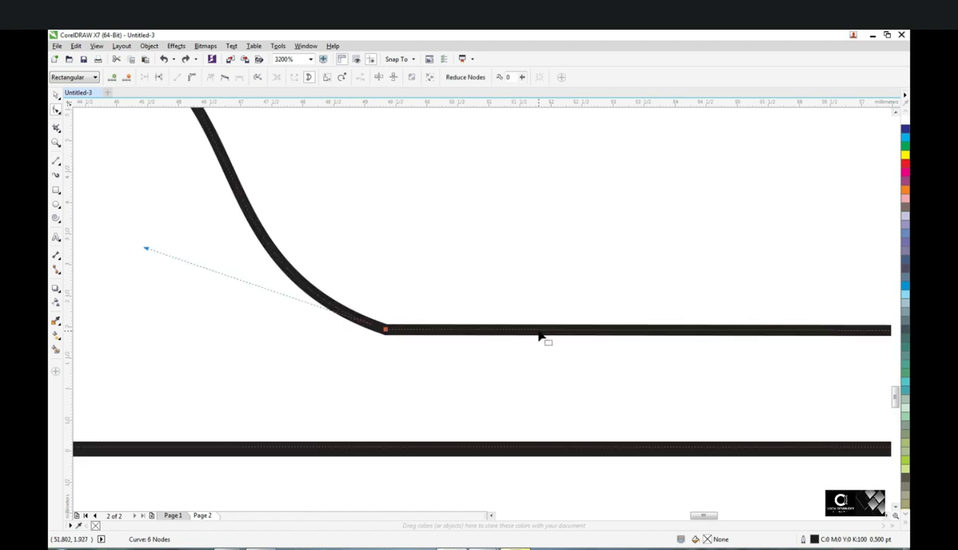
double_click(539, 330)
right_click(387, 329)
click(385, 329)
right_click(387, 329)
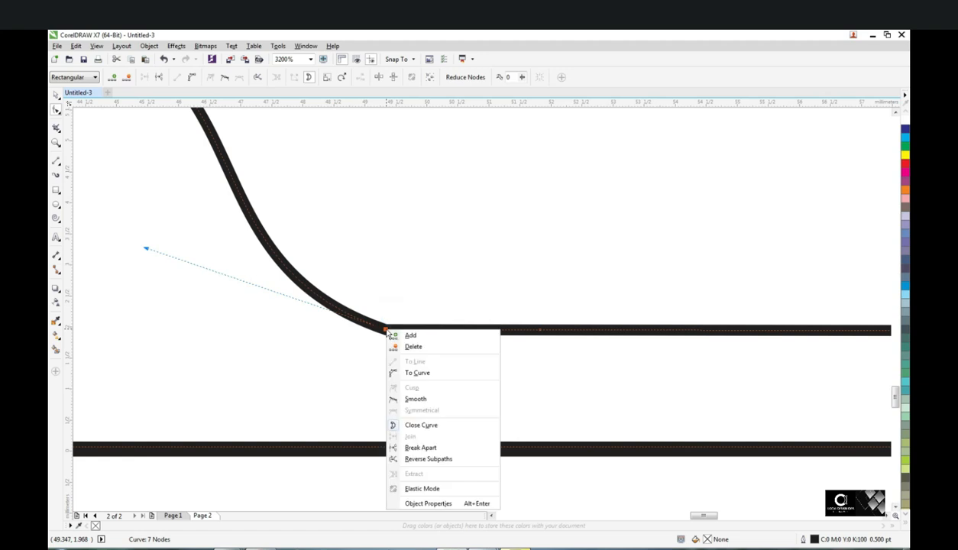
click(408, 345)
scroll(415, 346, down, 2)
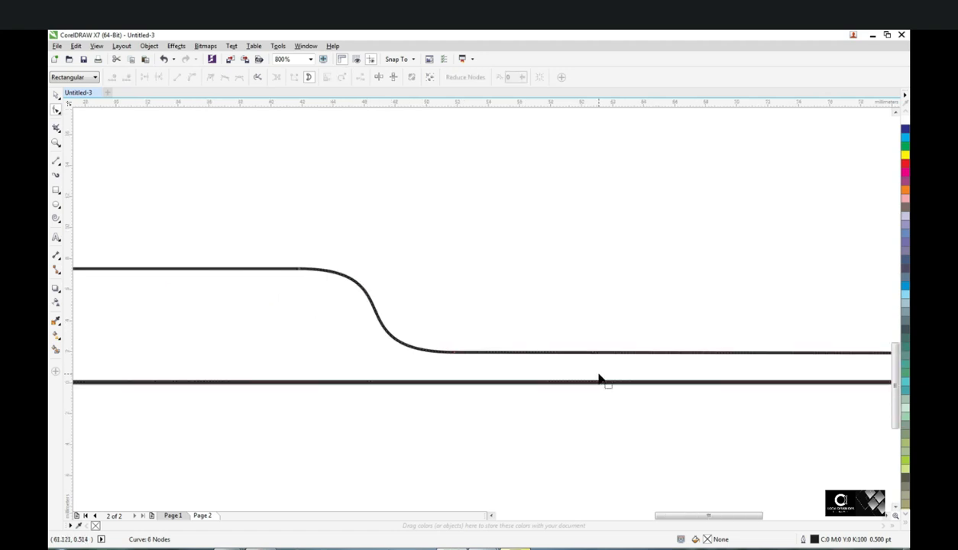
click(582, 434)
Step: Duplicate the curved strip, placing the copy up and to the left at about X 37.8 mm, Y 5.3 mm
scroll(576, 402, down, 1)
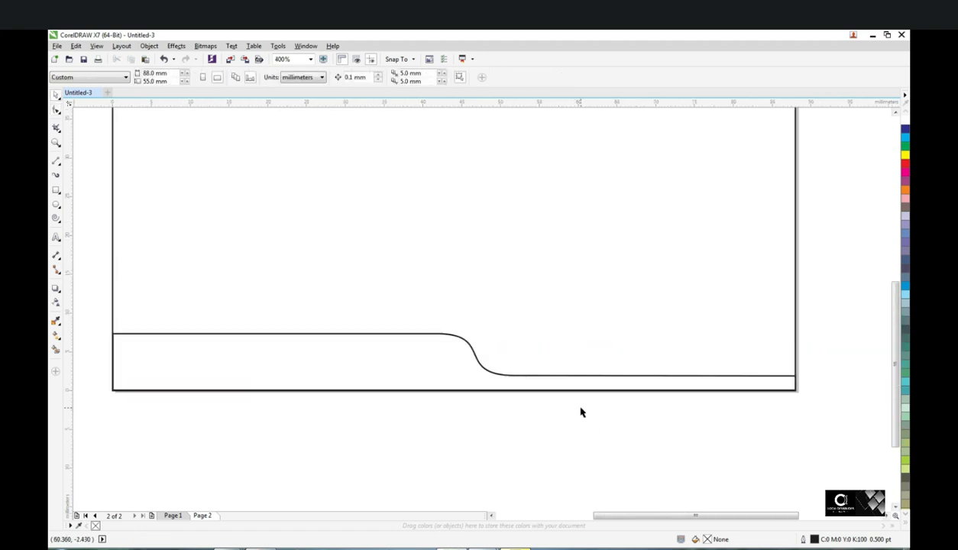
scroll(493, 341, down, 1)
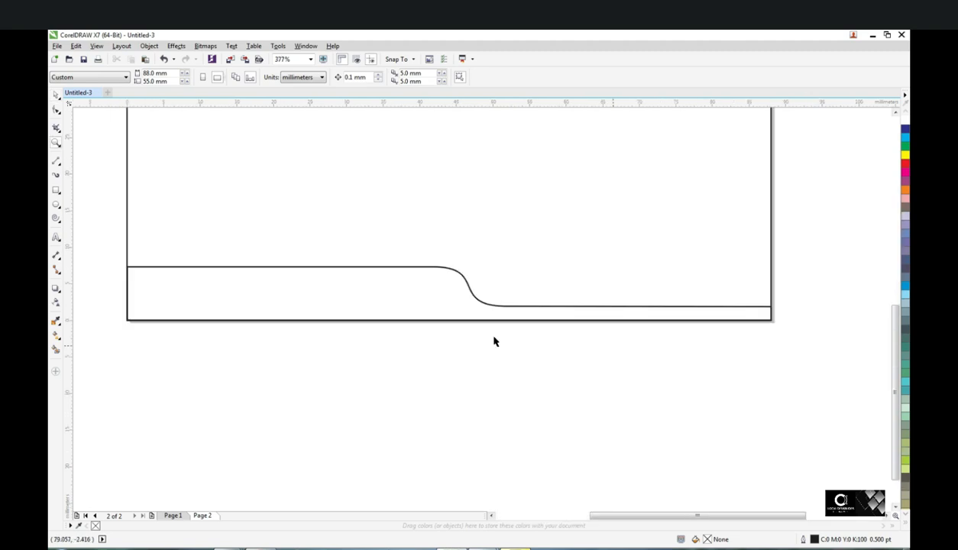
click(460, 306)
click(472, 292)
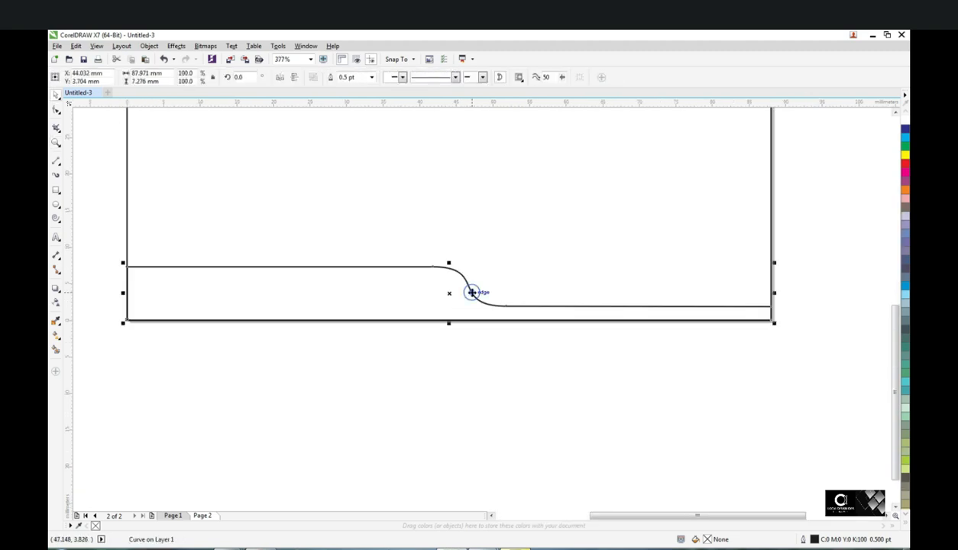
drag(449, 293, 404, 280)
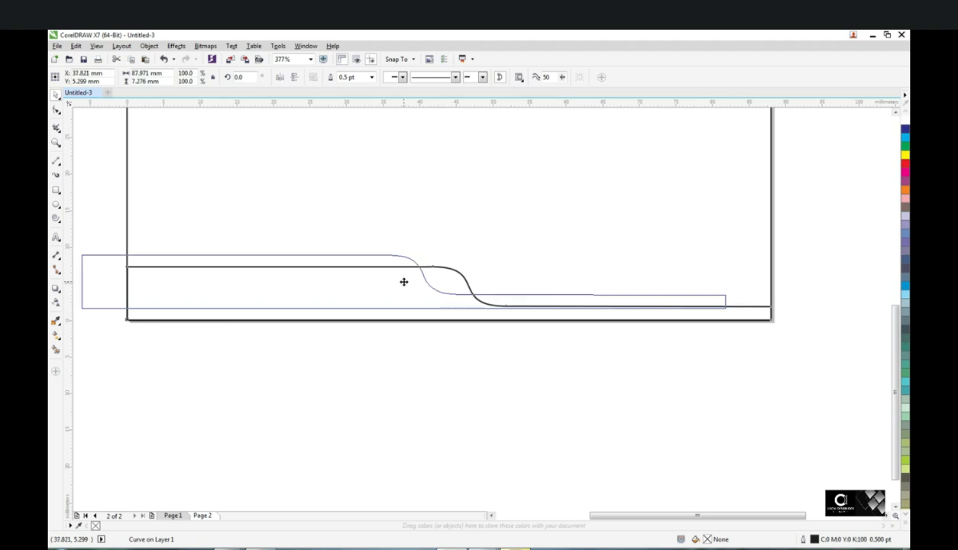
click(823, 160)
Step: Display an RGB color palette and dock it horizontally above the drawing
click(306, 45)
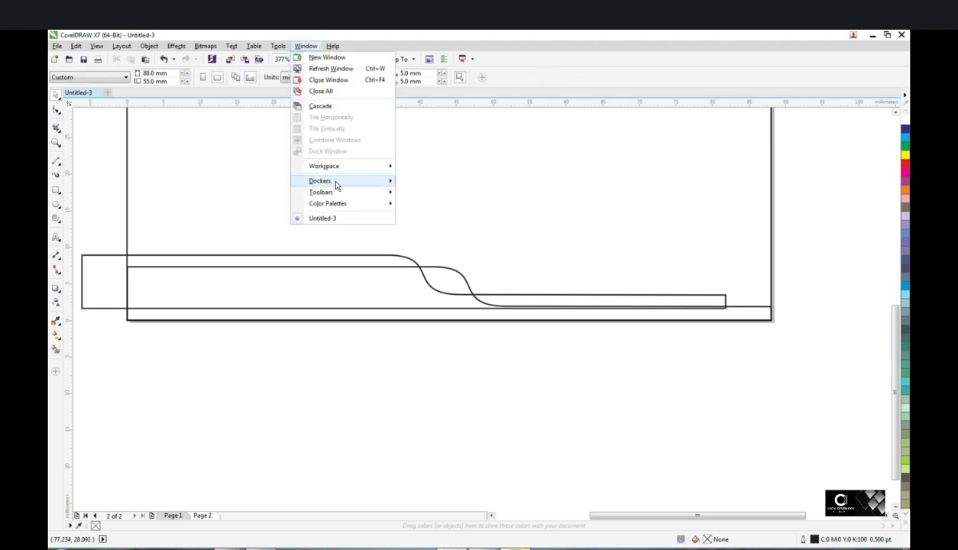
mouse_move(336, 185)
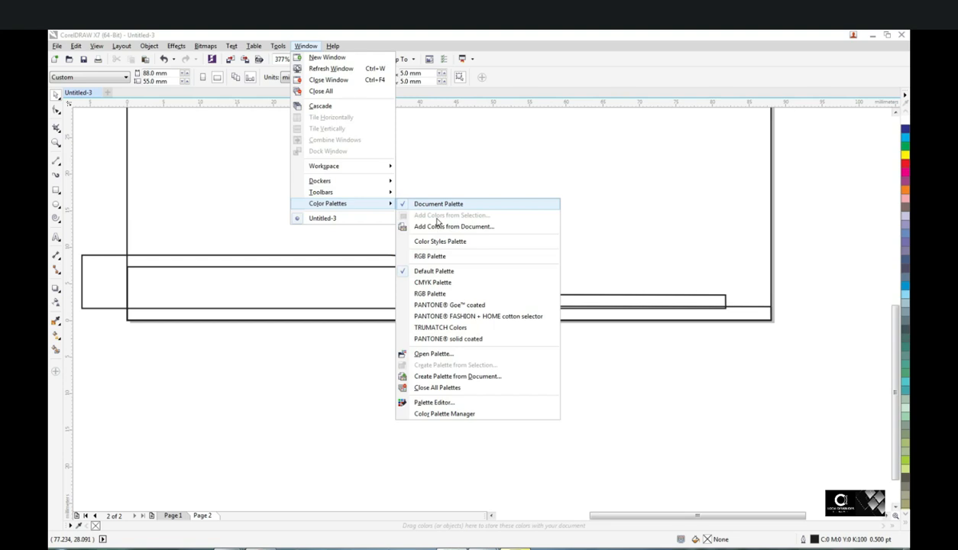
click(433, 271)
drag(895, 125, 764, 89)
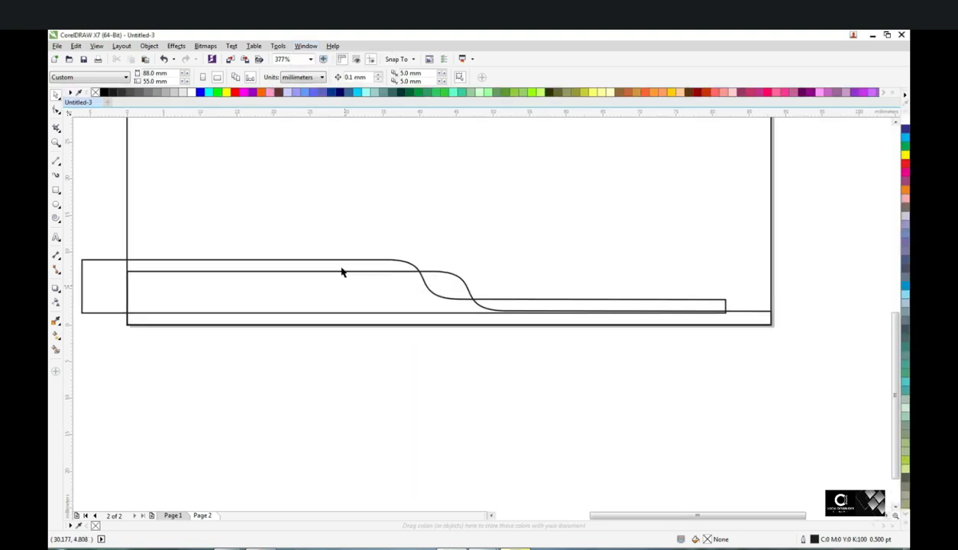
Step: Fill the offset strip copy with black and order it behind the original strip
click(342, 270)
click(102, 93)
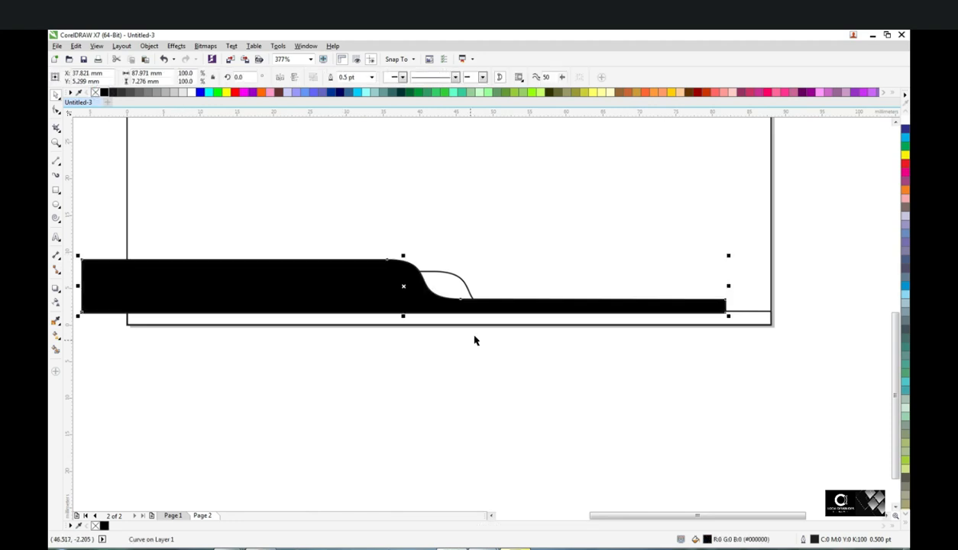
right_click(386, 282)
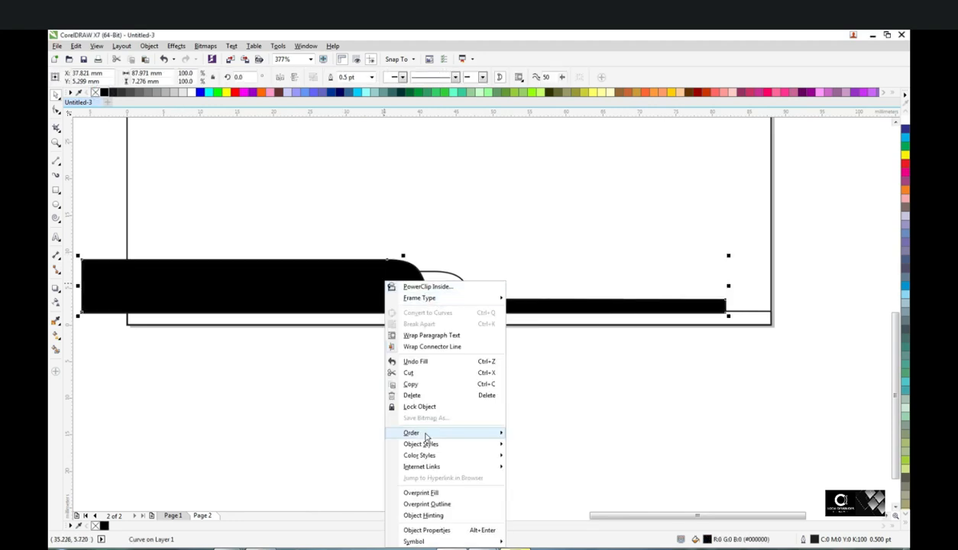
click(510, 395)
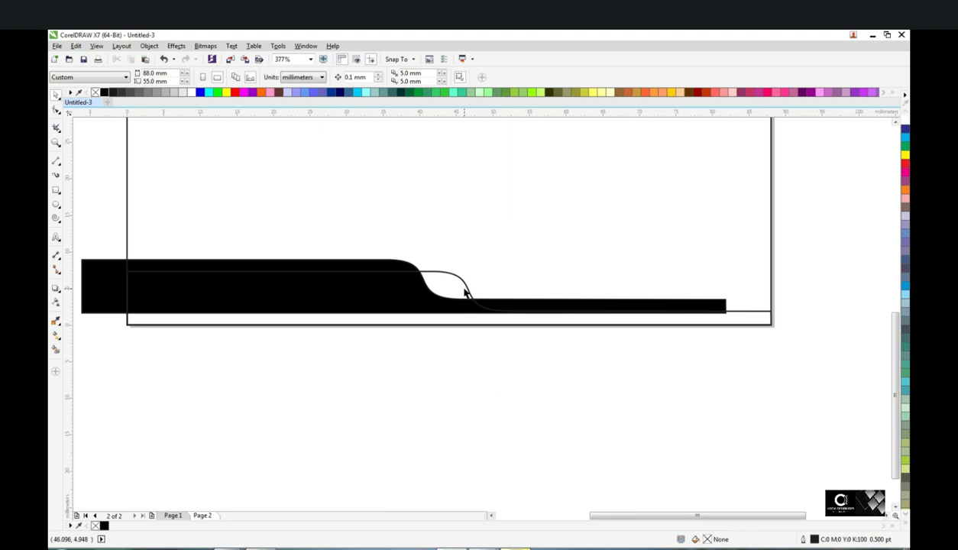
Step: Fill the original curved strip with red
click(465, 287)
click(462, 280)
click(194, 119)
click(227, 92)
click(236, 93)
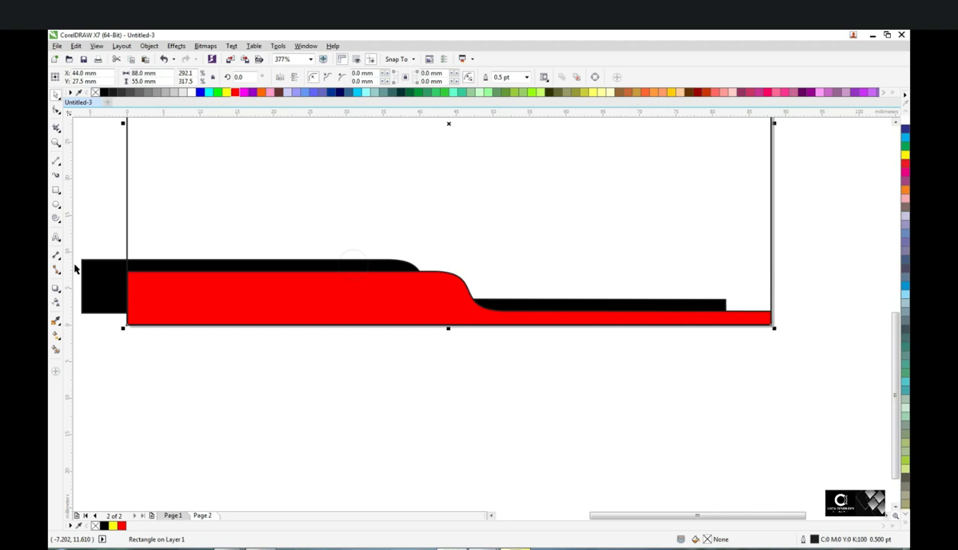
Step: Pull the black strip's lower-end nodes down behind the red strip and shift the strip to about X 38.9 mm, Y 4.0 mm
click(90, 266)
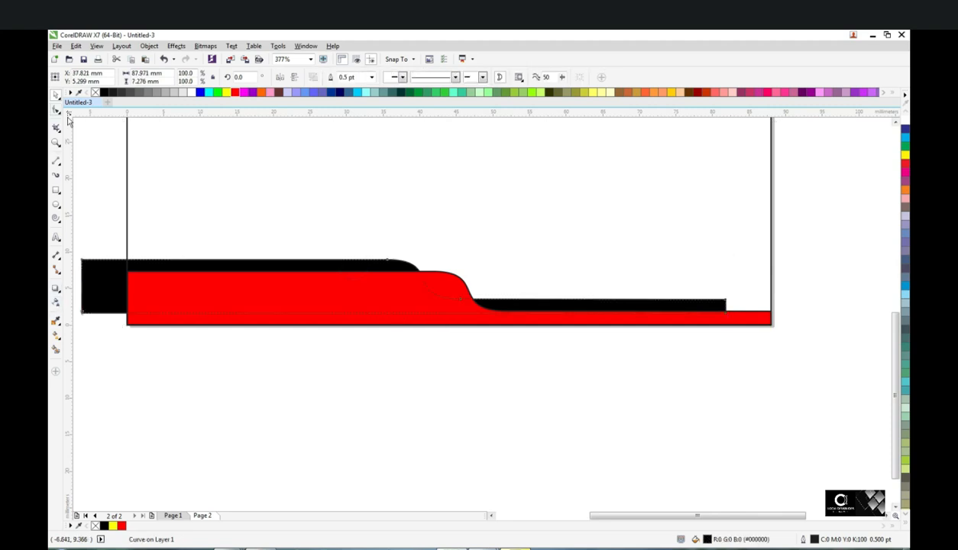
key(F10)
drag(736, 290, 456, 340)
drag(460, 300, 459, 321)
key(space)
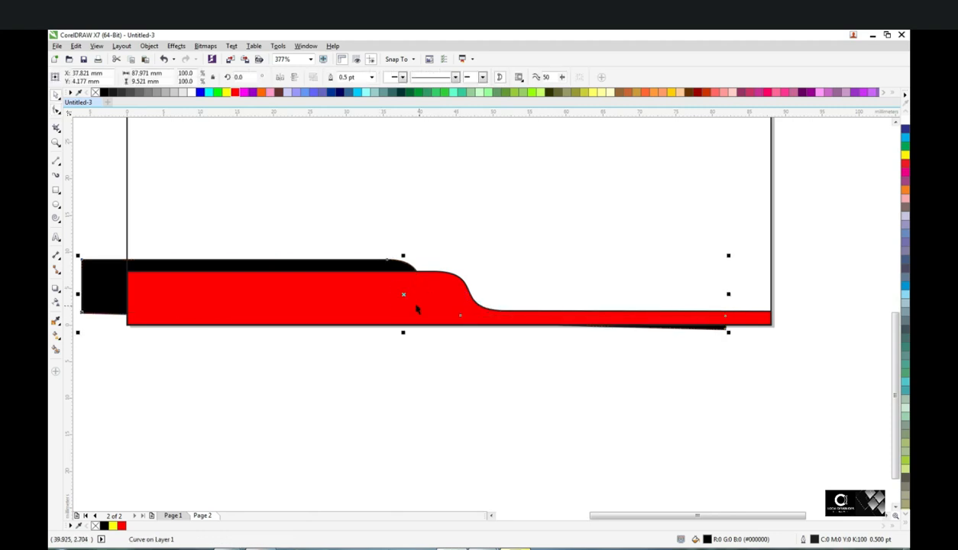
drag(403, 295, 412, 295)
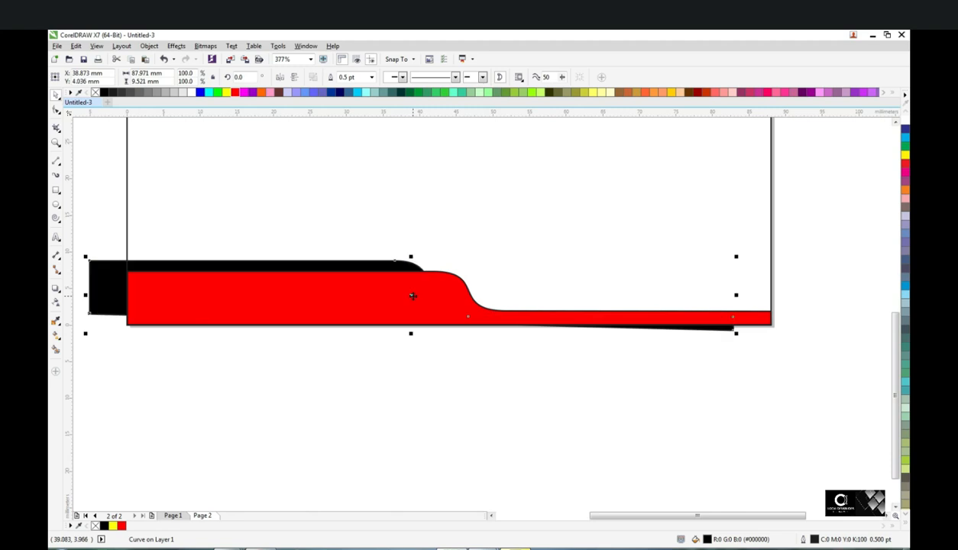
Step: PowerClip the black strip inside the card rectangle
scroll(412, 295, down, 1)
right_click(163, 262)
click(212, 269)
click(242, 180)
click(249, 337)
click(474, 275)
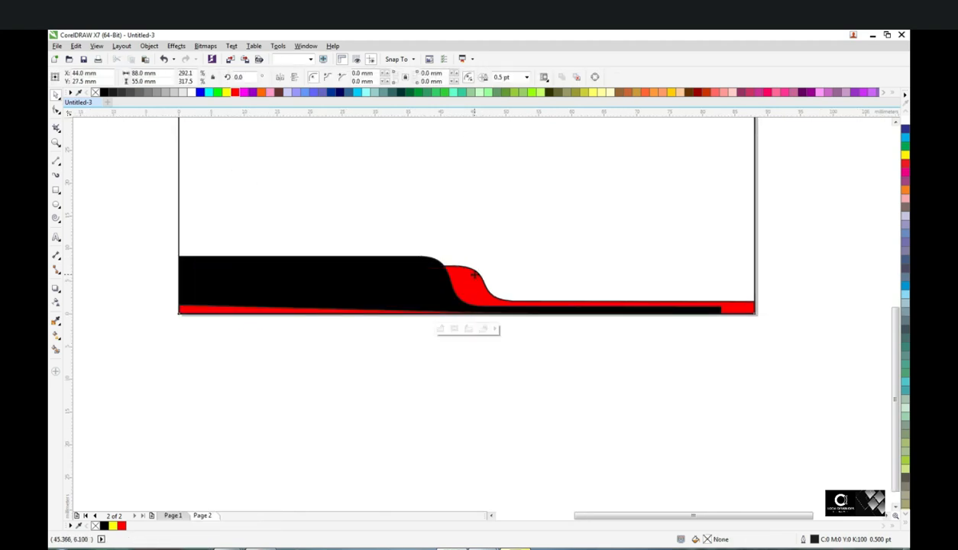
Step: Bring the red strip to the front of the clipped black strip
click(808, 368)
scroll(519, 289, left, 1)
right_click(519, 289)
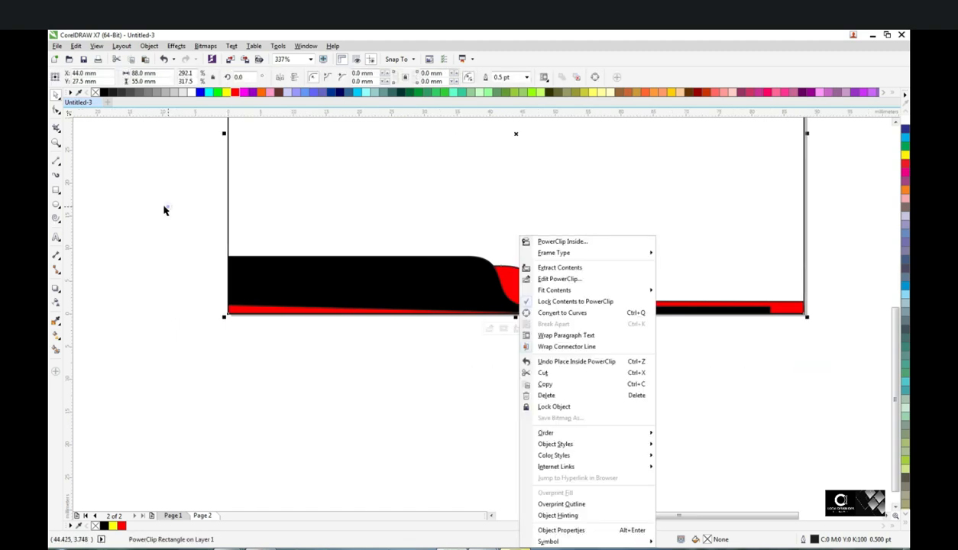
drag(164, 209, 811, 342)
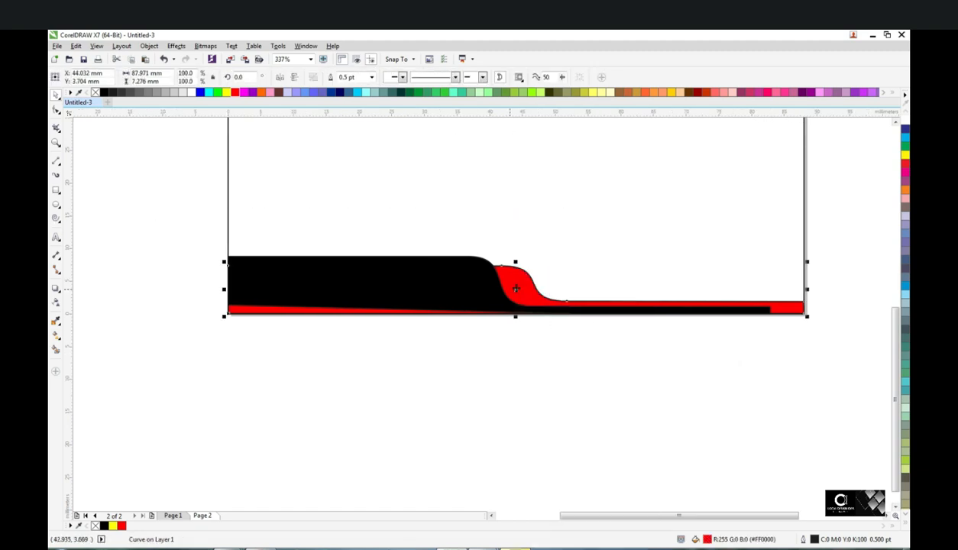
right_click(516, 289)
click(705, 430)
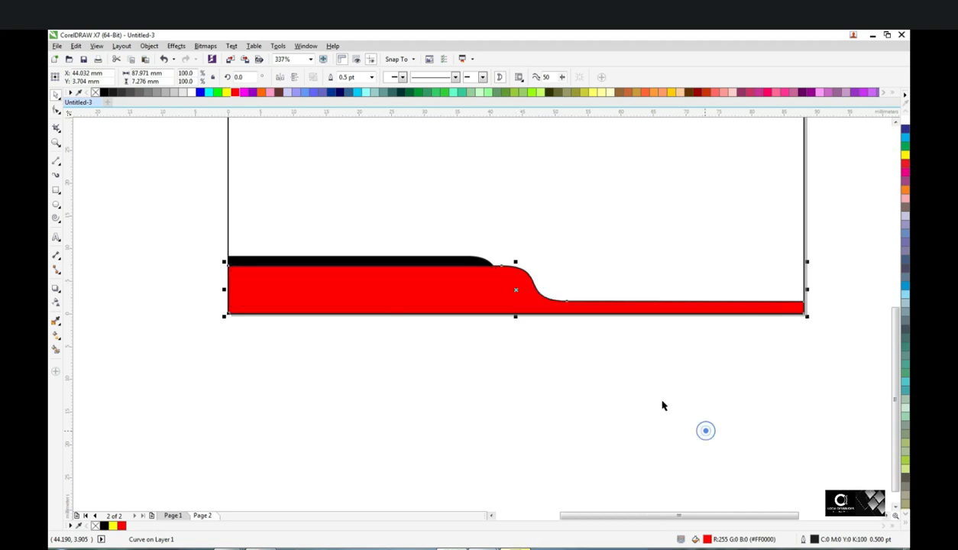
Step: Remove the outline from the red strip
right_click(95, 526)
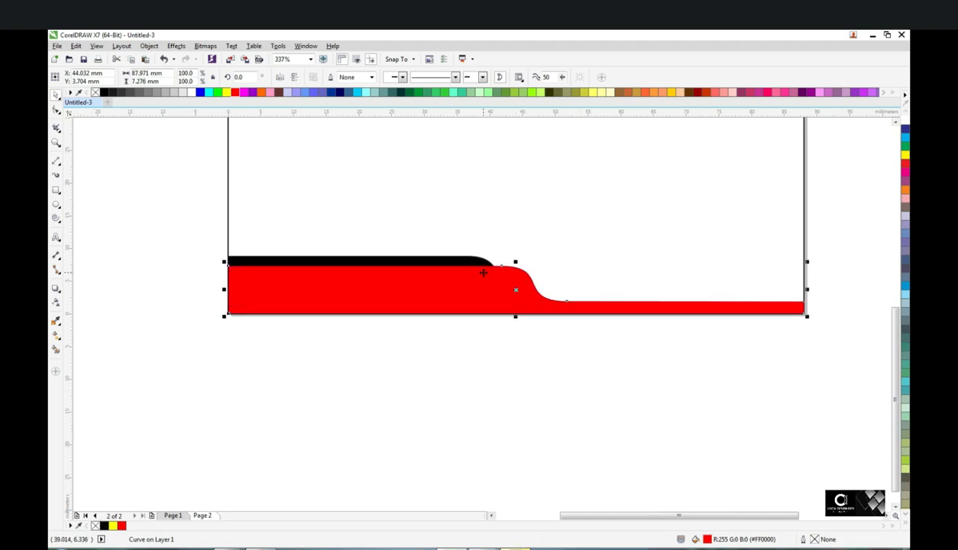
right_click(483, 272)
click(555, 346)
scroll(258, 270, down, 3)
scroll(258, 270, down, 1)
key(z)
drag(207, 175, 440, 291)
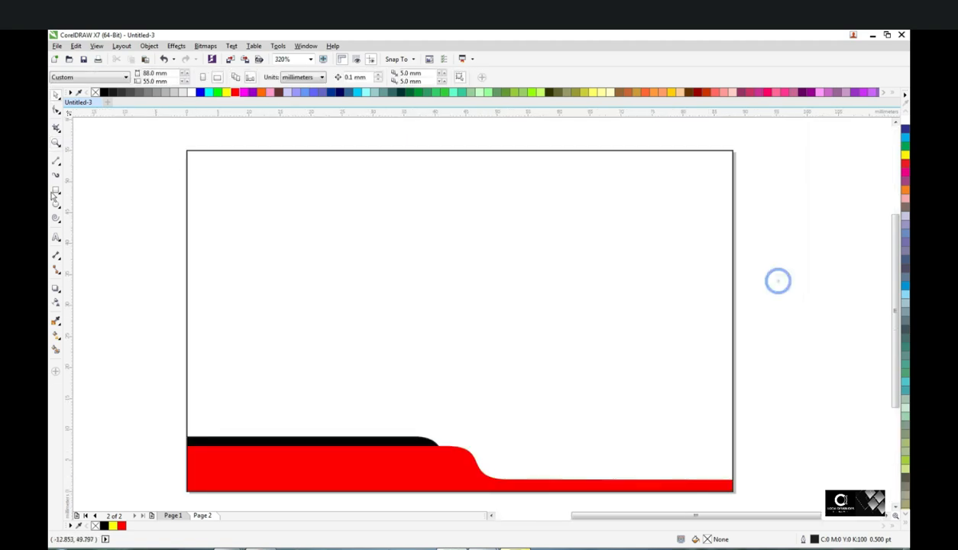
Step: Draw a vertical line about 15.2 mm long in the card's upper half and a rectangle about 19.5 × 7.3 mm extending right from it
click(56, 161)
click(497, 207)
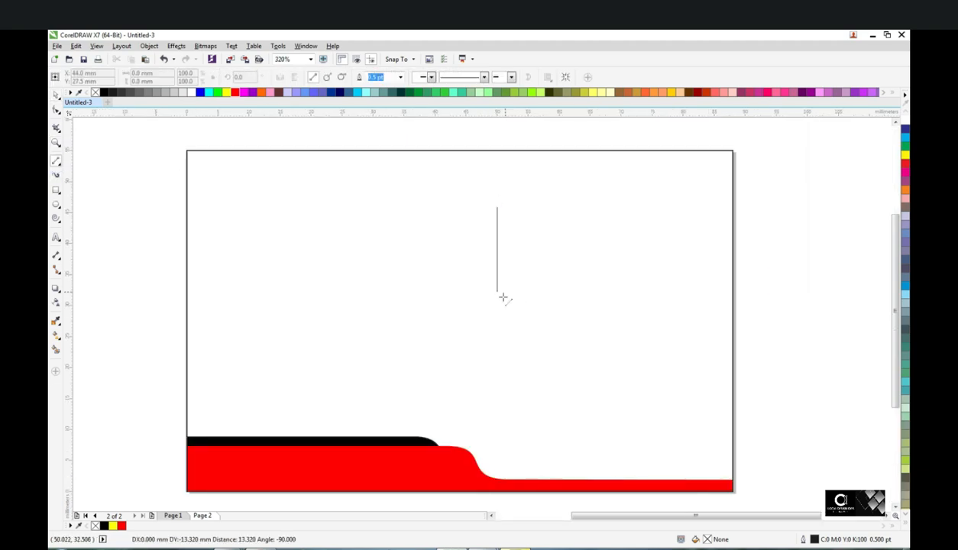
click(497, 301)
key(F6)
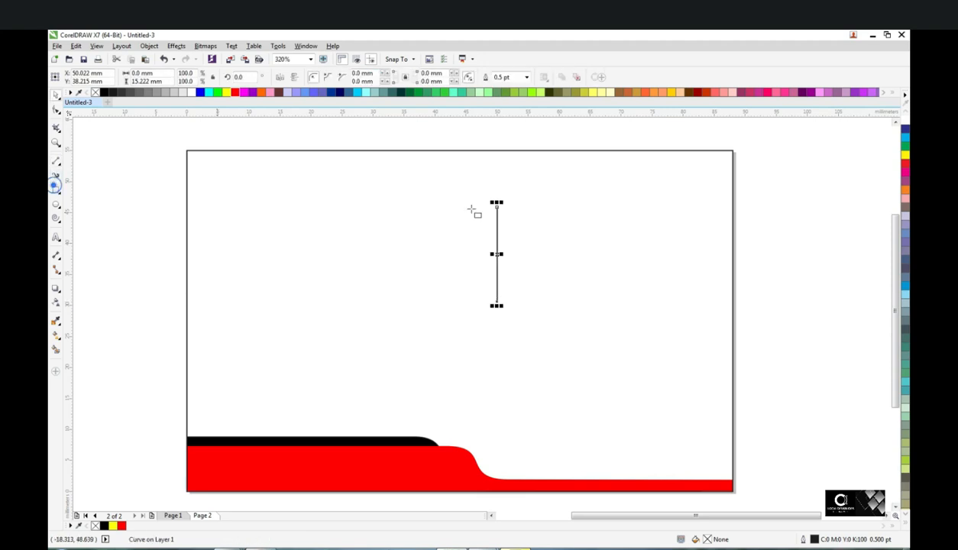
mouse_move(497, 229)
mouse_down()
mouse_move(560, 271)
mouse_move(619, 275)
mouse_up()
Step: Align the vertical line and the small rectangle by their vertical centers
key(space)
drag(792, 187, 460, 330)
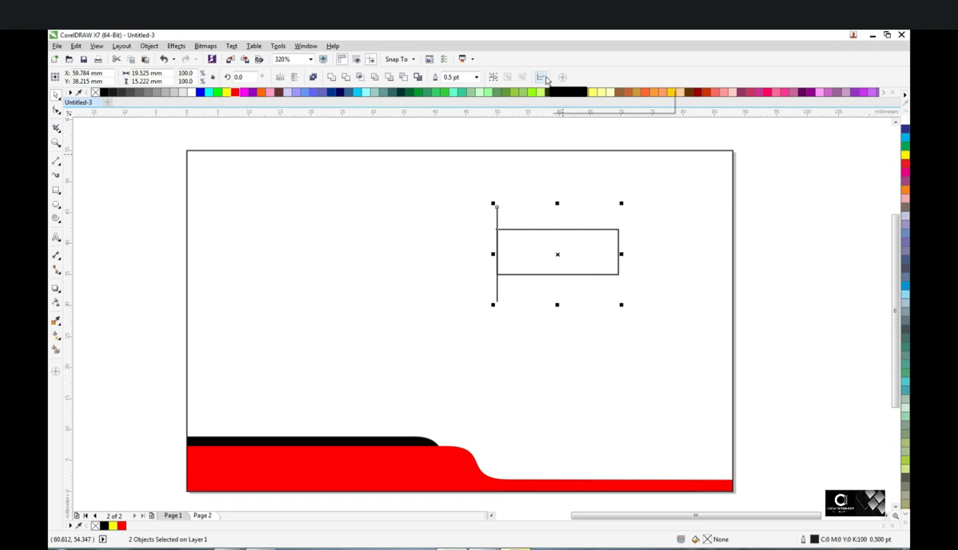
click(540, 78)
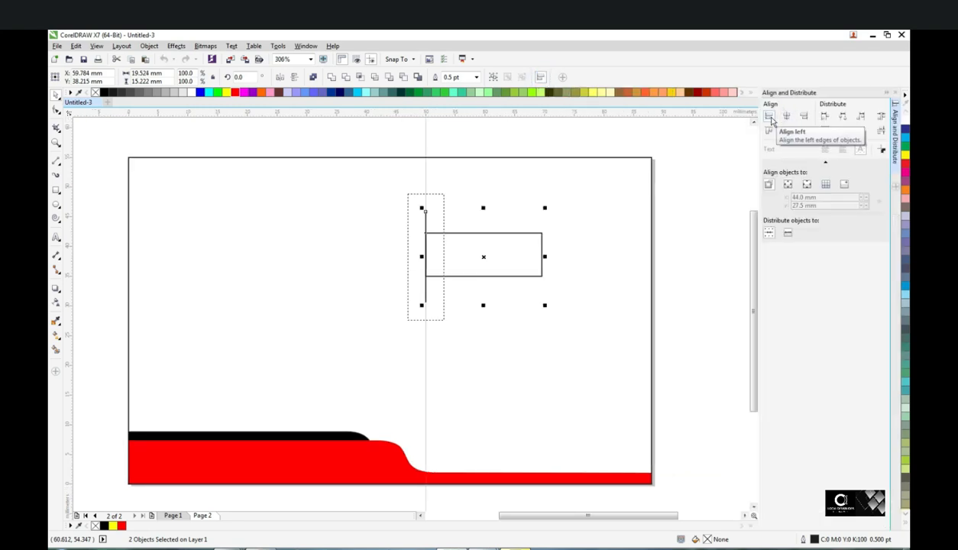
click(786, 134)
click(678, 185)
Step: Round the small rectangle's two right corners to a radius of about 2.1 mm
scroll(649, 199, up, 2)
click(381, 278)
click(55, 110)
drag(465, 326, 446, 329)
key(space)
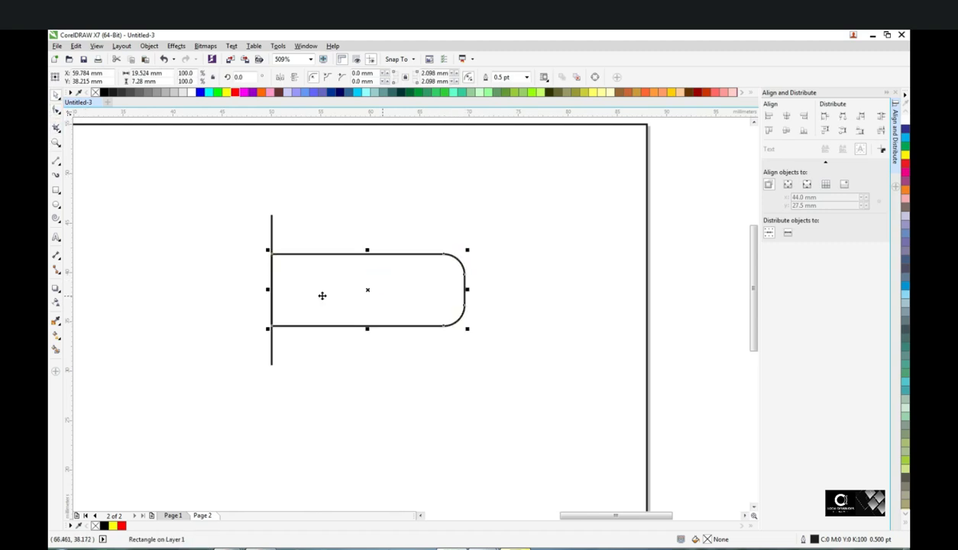
Step: Fill the partly rounded rectangle with red
scroll(373, 298, down, 3)
key(F2)
drag(216, 188, 641, 419)
click(237, 92)
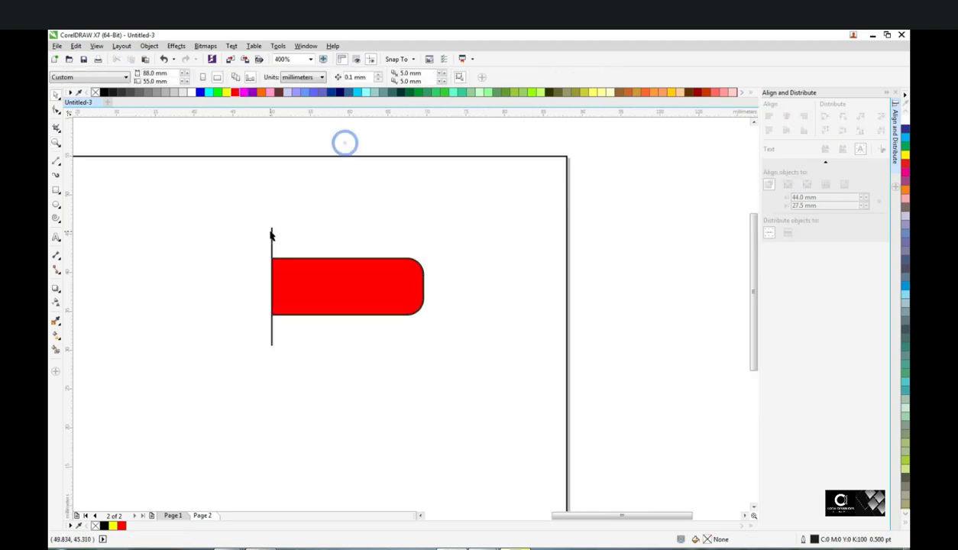
Step: Color the vertical line beside the red shape cyan
click(271, 233)
right_click(357, 92)
scroll(406, 184, down, 2)
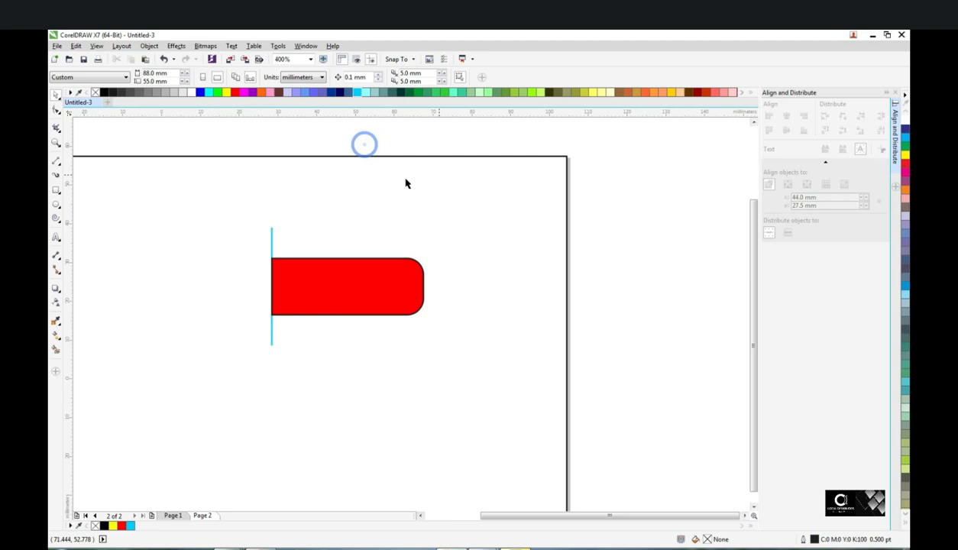
Step: Remove the red rounded shape's outline and extend its left side, together with the cyan line, to about X 45.5 mm
click(461, 223)
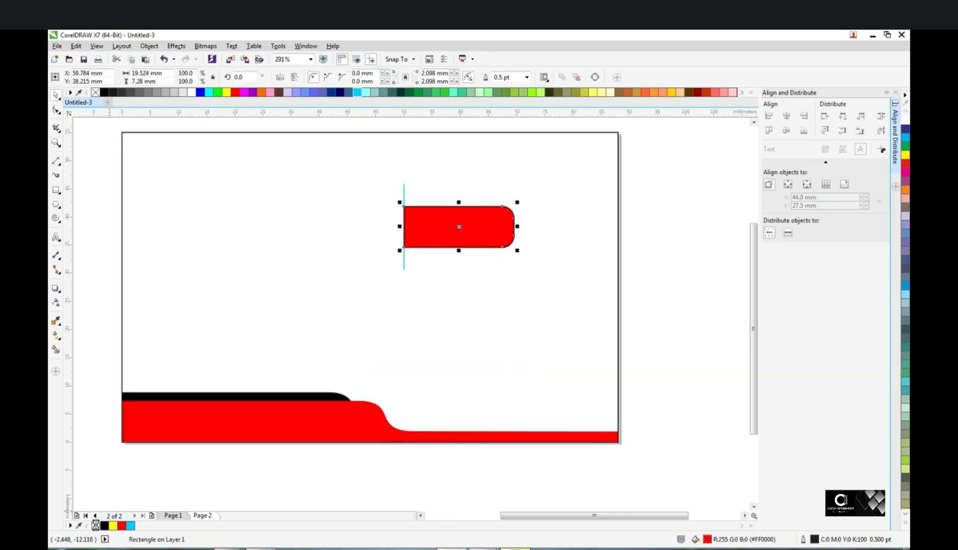
scroll(449, 199, down, 2)
scroll(654, 351, up, 1)
click(520, 222)
drag(539, 233, 460, 230)
Step: Draw a rectangle about 14.9 × 15.4 mm overlapping the card's right edge
click(56, 192)
drag(640, 200, 573, 271)
scroll(599, 235, up, 3)
click(55, 93)
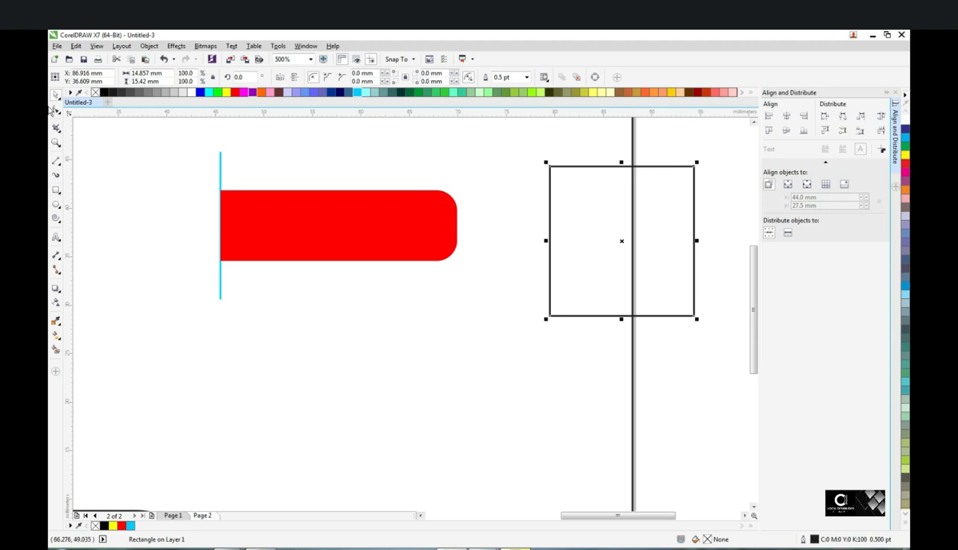
Step: Convert the edge rectangle to curves and move its two left nodes inward to form a trapezoid
key(F10)
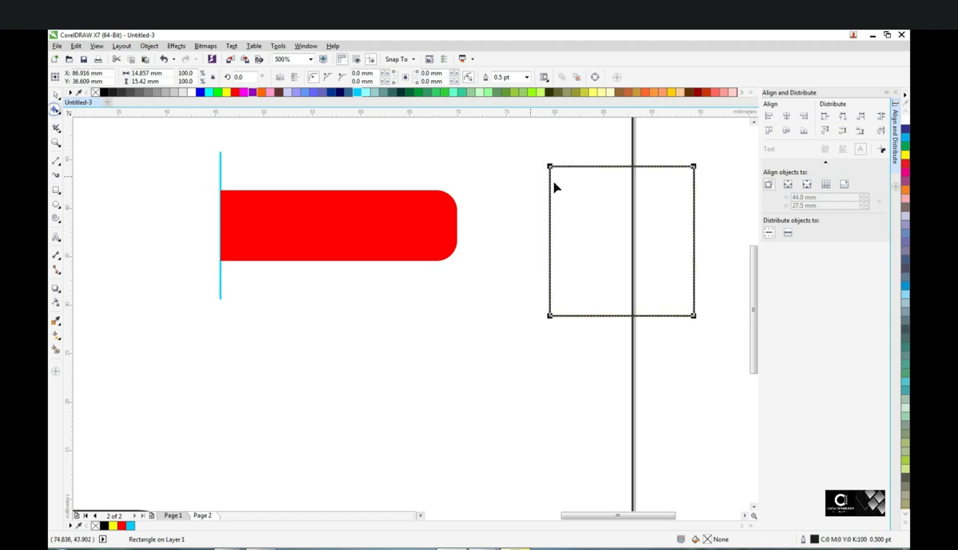
click(150, 46)
click(183, 254)
drag(550, 165, 549, 202)
drag(549, 316, 552, 271)
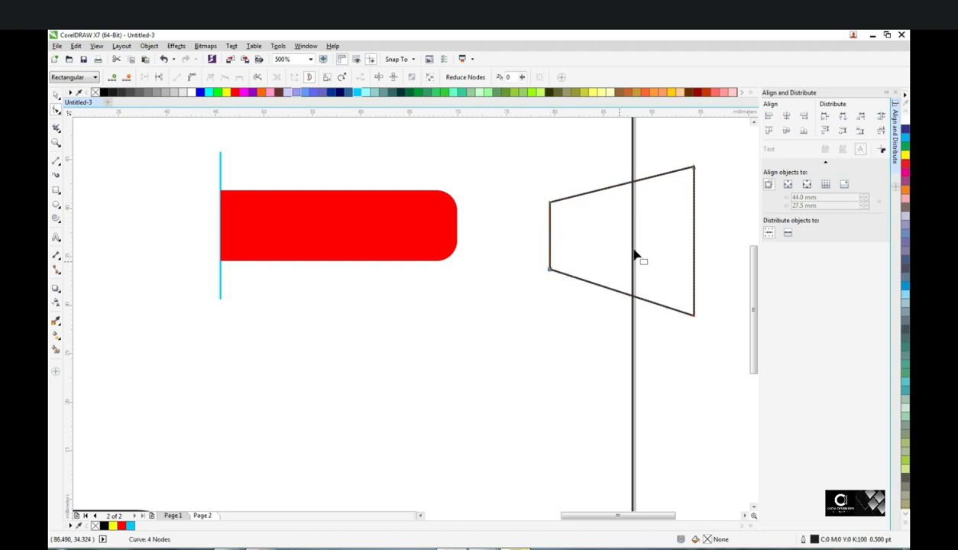
Step: Move the trapezoid right and slightly up so only its narrow end overlaps the card
key(space)
drag(625, 225, 672, 211)
click(666, 209)
click(406, 217)
click(665, 319)
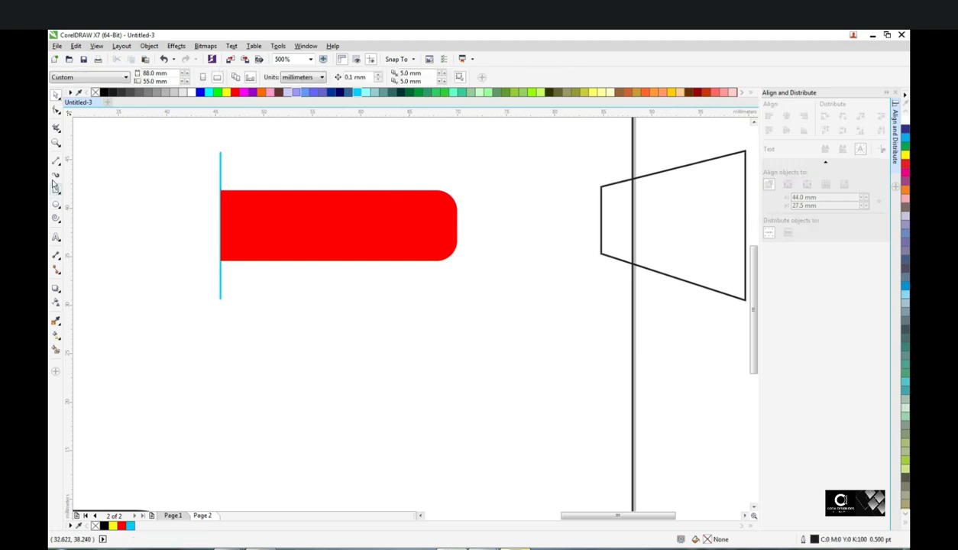
Step: Smart-fill the trapezoid's part inside the card with red, without an outline, and delete the original trapezoid
click(56, 351)
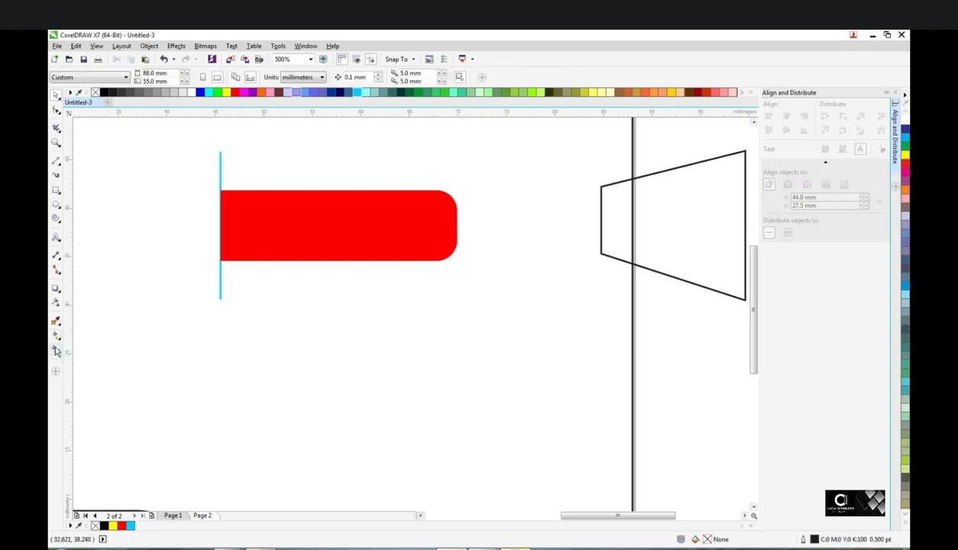
click(613, 217)
key(space)
click(673, 220)
key(Delete)
click(612, 223)
click(631, 280)
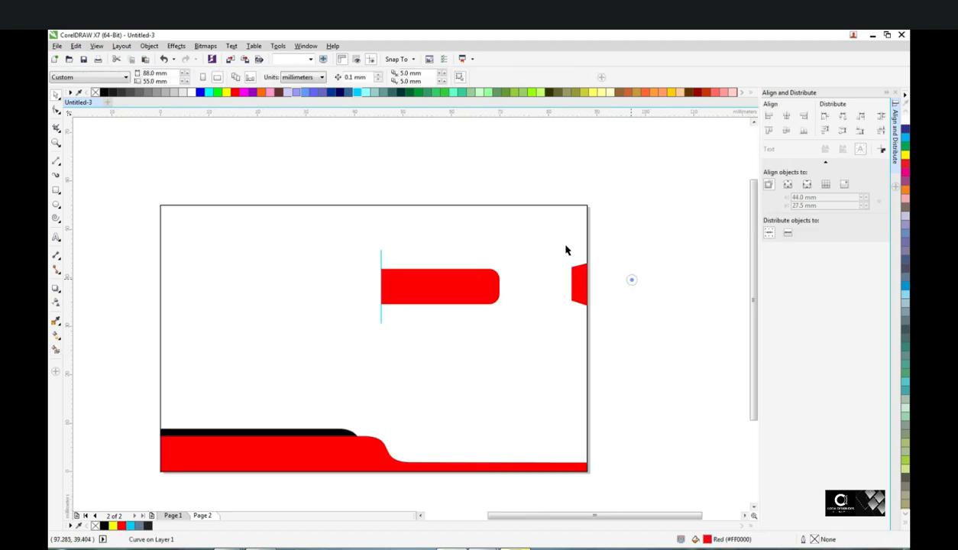
Step: Move the red rounded shape, cyan line and red edge tab down together by about 4 mm
scroll(566, 250, down, 1)
key(F2)
drag(280, 187, 706, 409)
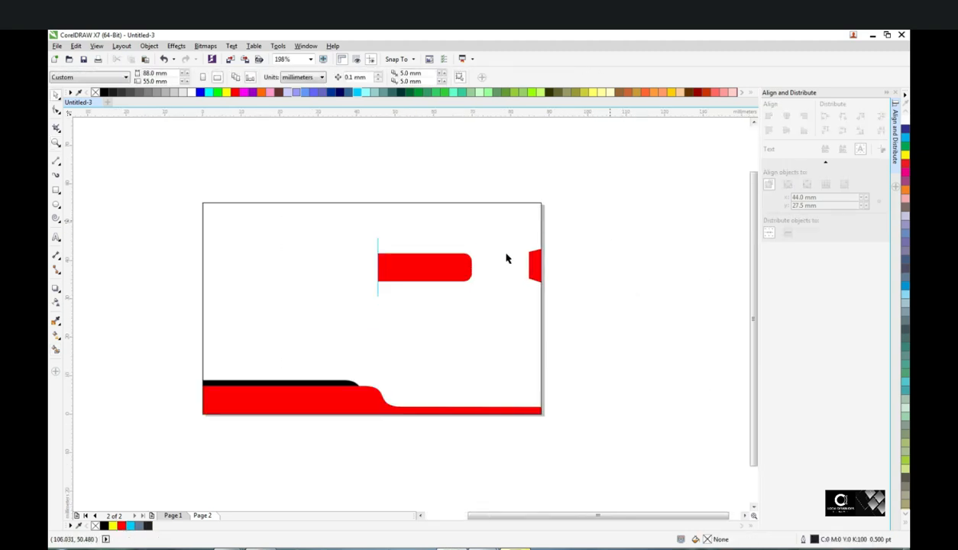
drag(597, 216, 351, 315)
drag(404, 269, 407, 284)
click(122, 160)
key(F2)
drag(122, 161, 627, 454)
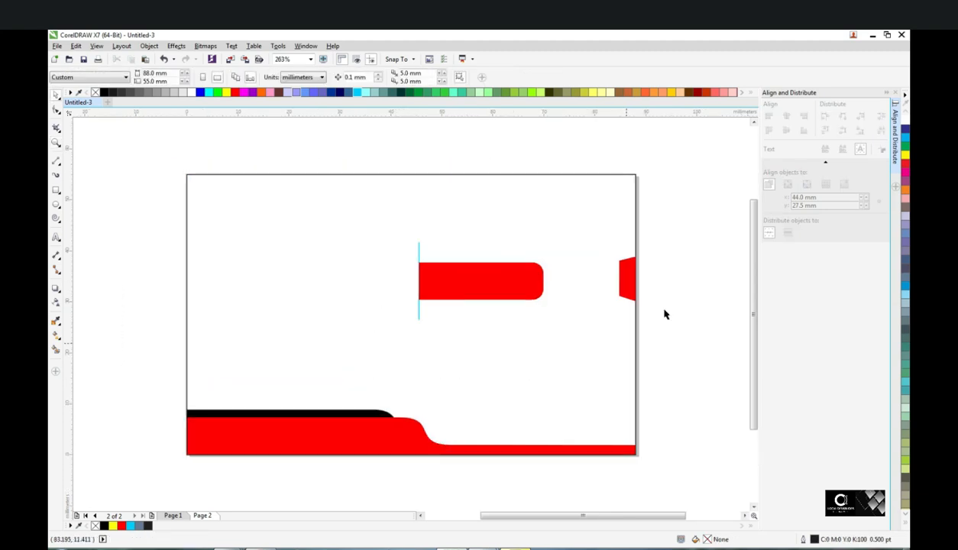
Step: Add the artistic text "local automobiles" across the card's upper area
click(55, 236)
click(133, 246)
text(lo)
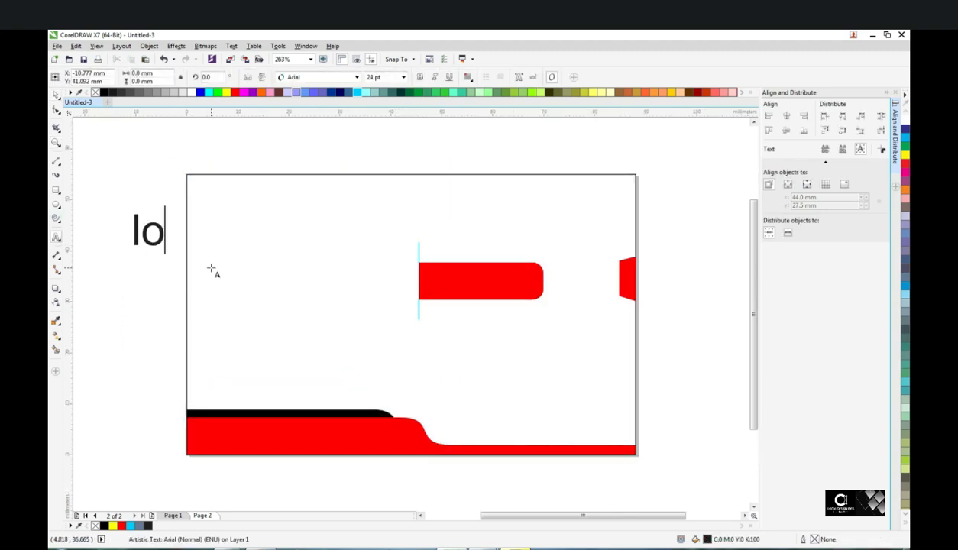
text(cal autom)
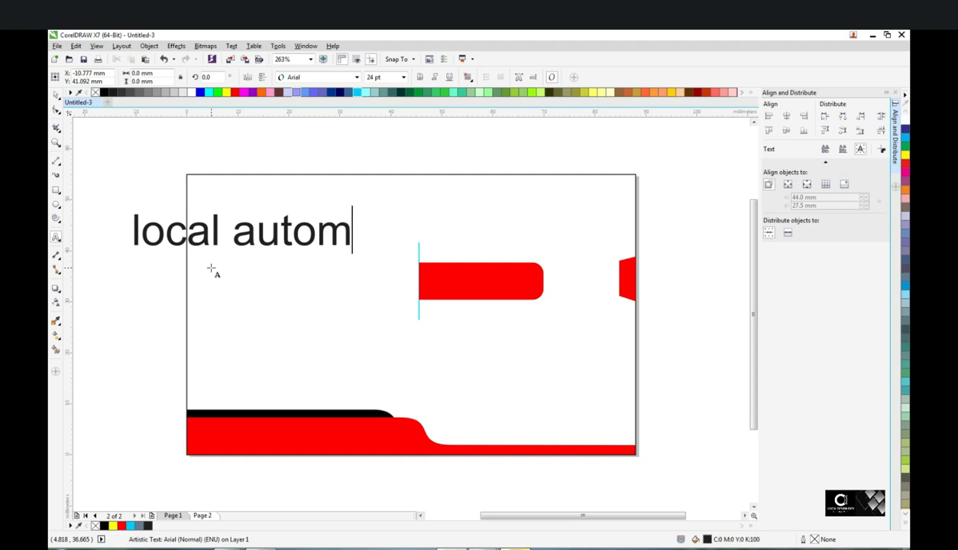
text(obiles)
Step: Change the case of the whole "local automobiles" text to uppercase
key(ctrl+a)
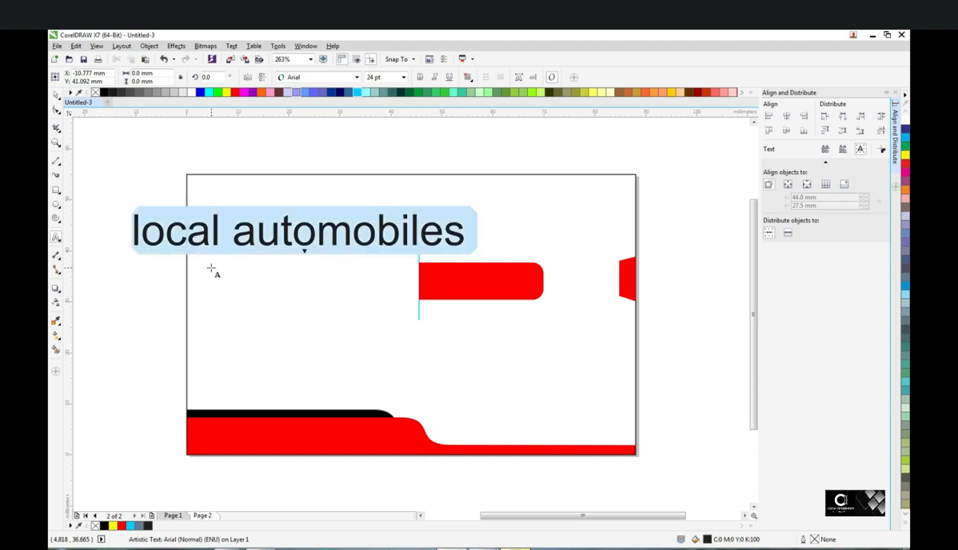
key(shift+F3)
key(u)
key(Return)
key(ctrl+space)
Step: Set the heading's font to Times CG ATT
click(356, 77)
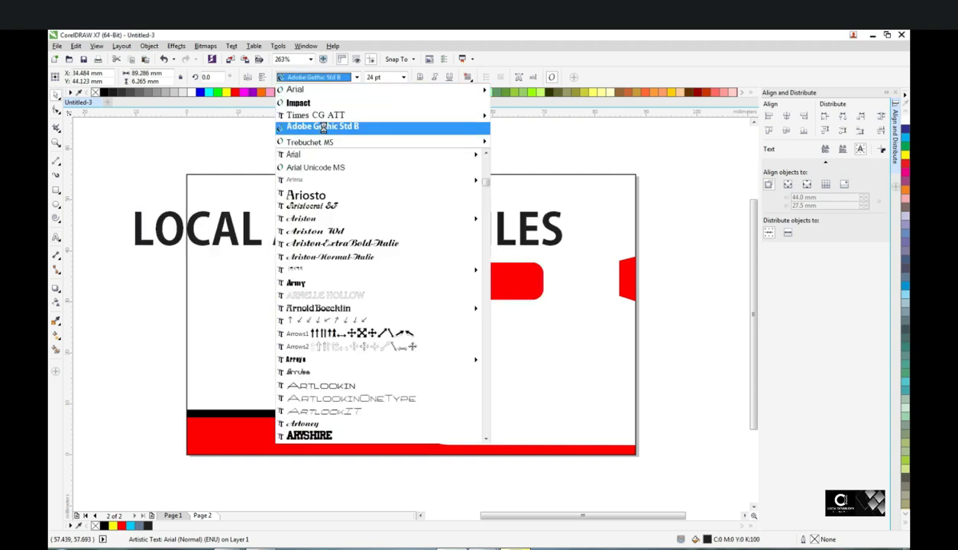
key(Down)
key(Down)
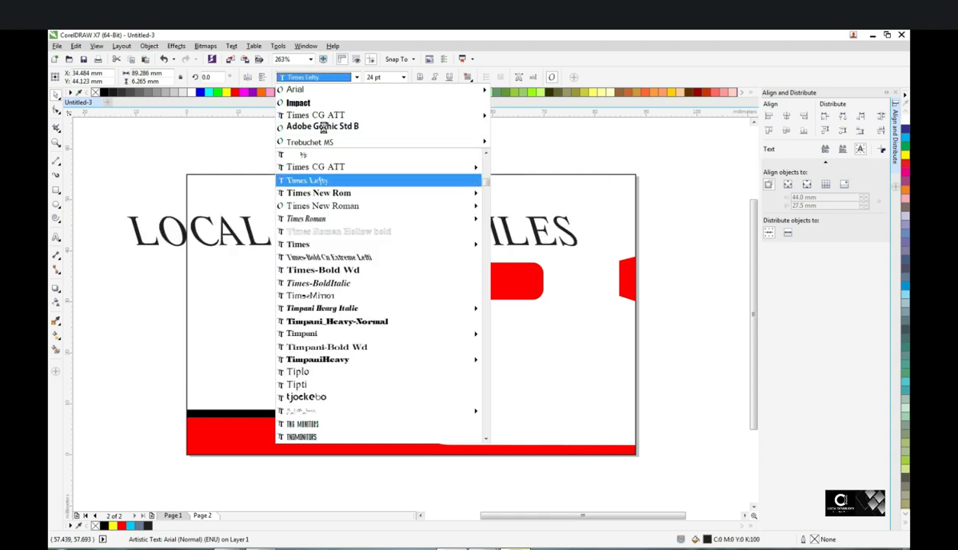
key(Up)
key(Return)
Step: Set the heading to 18 pt and position it near the card's top edge, above the red rounded shape
drag(427, 224, 514, 209)
click(376, 77)
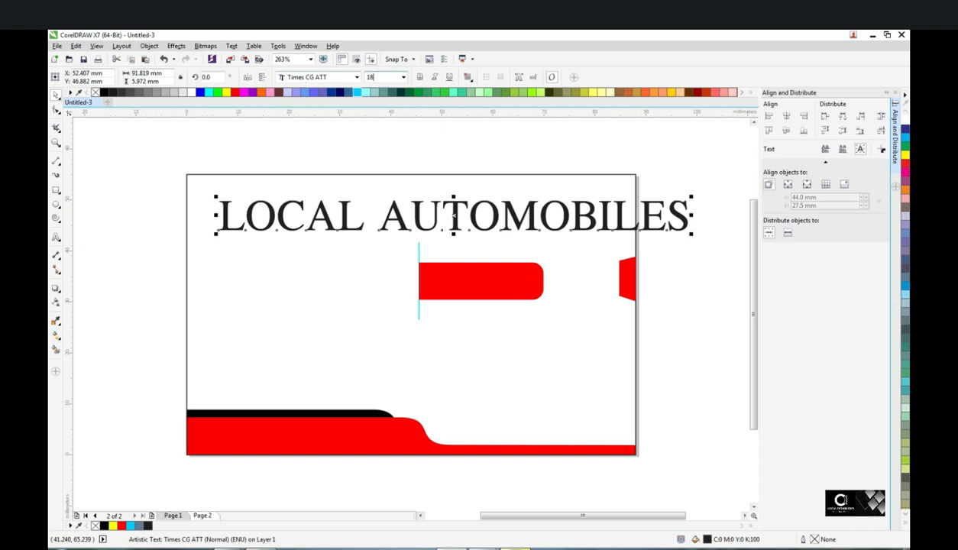
text(18)
key(Return)
click(545, 191)
click(689, 260)
drag(561, 219, 561, 209)
click(663, 237)
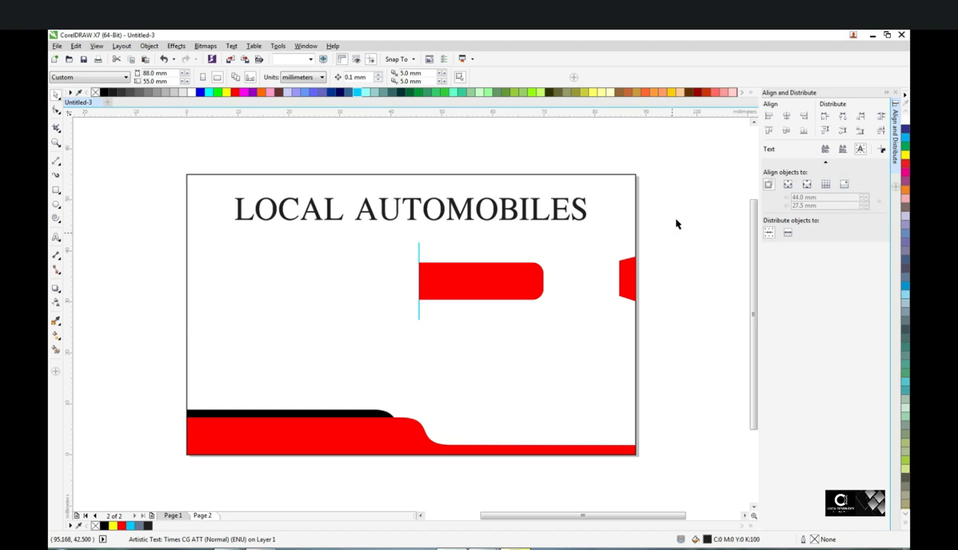
Step: Duplicate the heading, placing the copy above the bottom strips at about X 55.3 mm, Y 15.4 mm
drag(676, 223, 370, 337)
click(686, 289)
key(F2)
drag(155, 152, 696, 465)
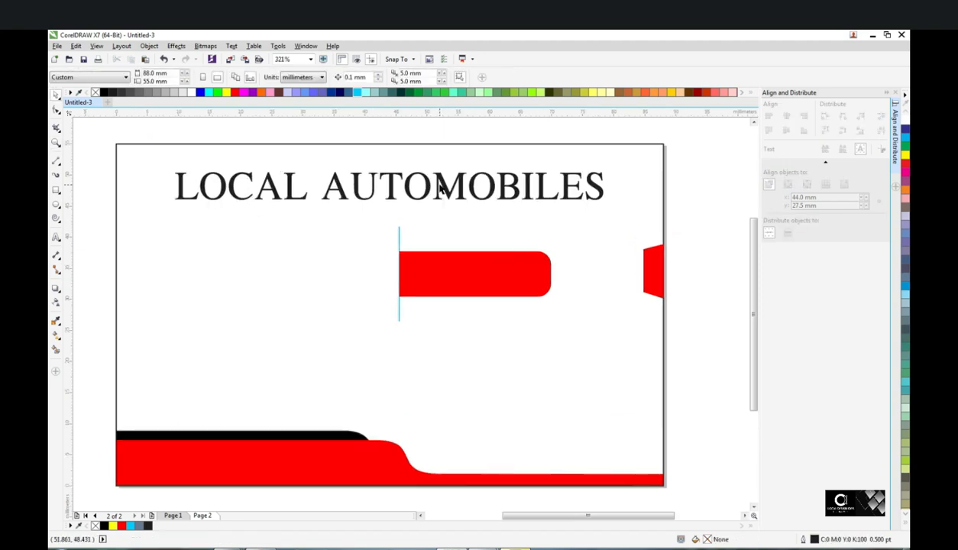
drag(443, 189, 513, 392)
right_click(512, 391)
Step: Replace the text of the duplicated heading above the bottom strips with "local" in bold Times CG ATT
key(F8)
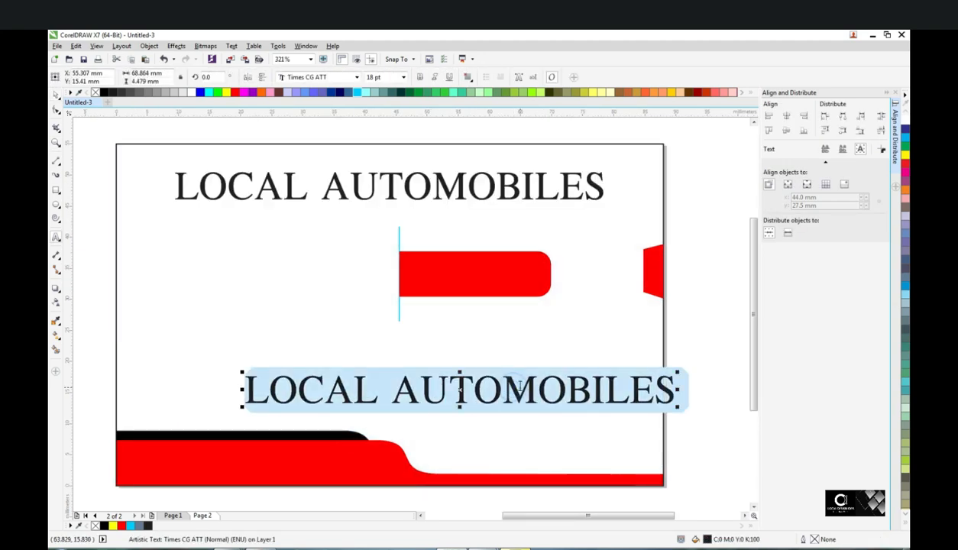
text(local)
click(356, 77)
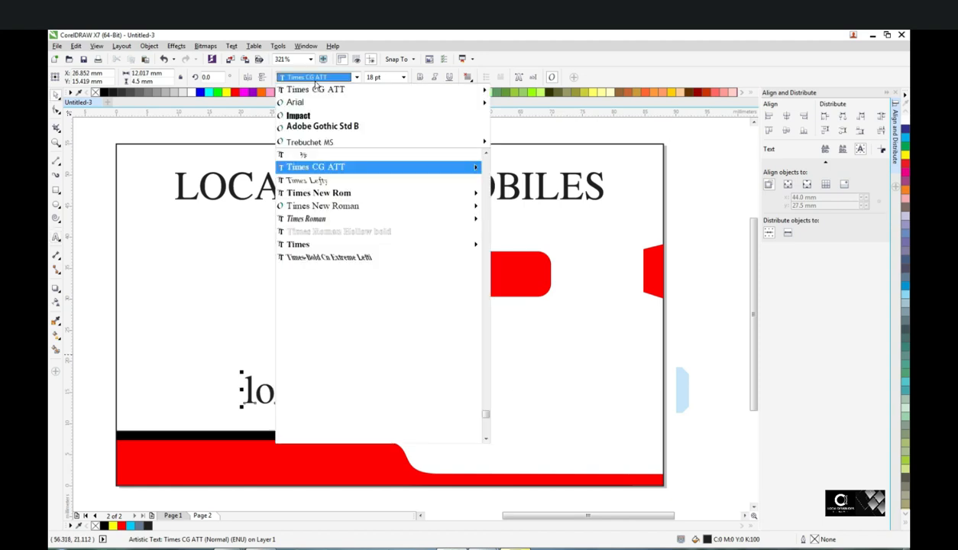
click(535, 204)
Step: Make the LOCAL AUTOMOBILES heading bold and centre it horizontally on the card
click(408, 193)
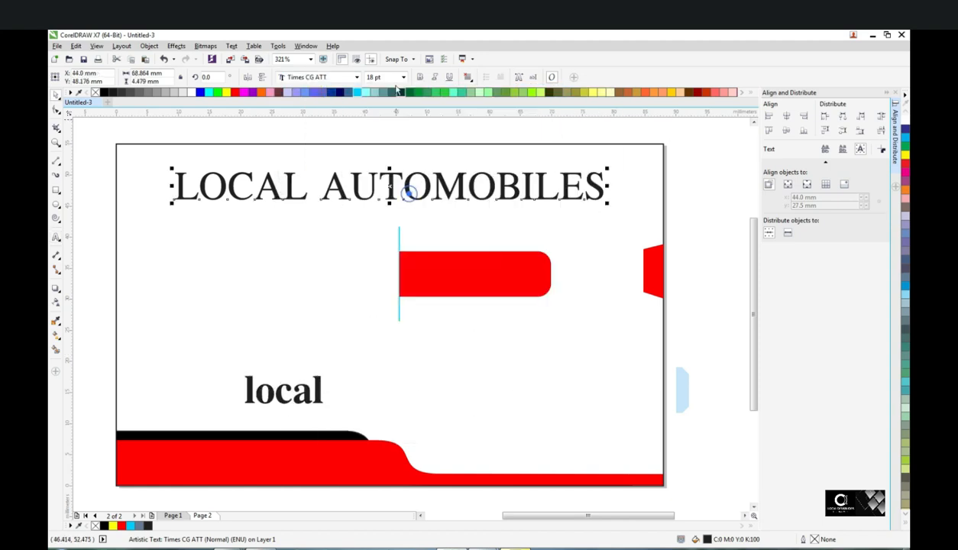
click(420, 77)
shift+click(282, 235)
key(c)
click(693, 261)
click(355, 188)
shift+click(381, 144)
click(786, 117)
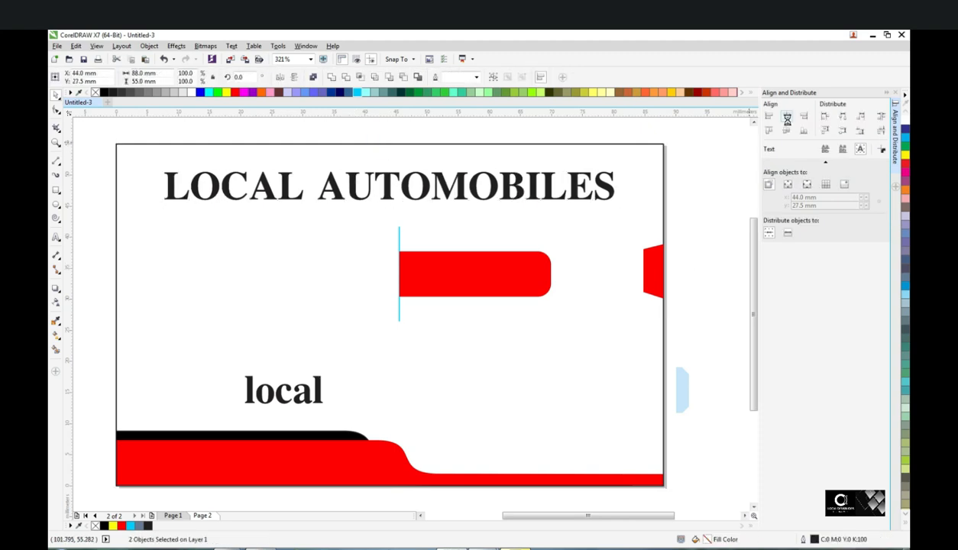
click(712, 183)
Step: Capitalize the first letter of the "local" text above the bottom strips
double_click(315, 388)
drag(258, 390, 241, 388)
text(L)
key(ctrl+space)
Step: Remove the bold from "Local", set it to 10 pt and move it just above the red rounded label
click(420, 77)
drag(387, 77, 207, 101)
text(10)
key(Return)
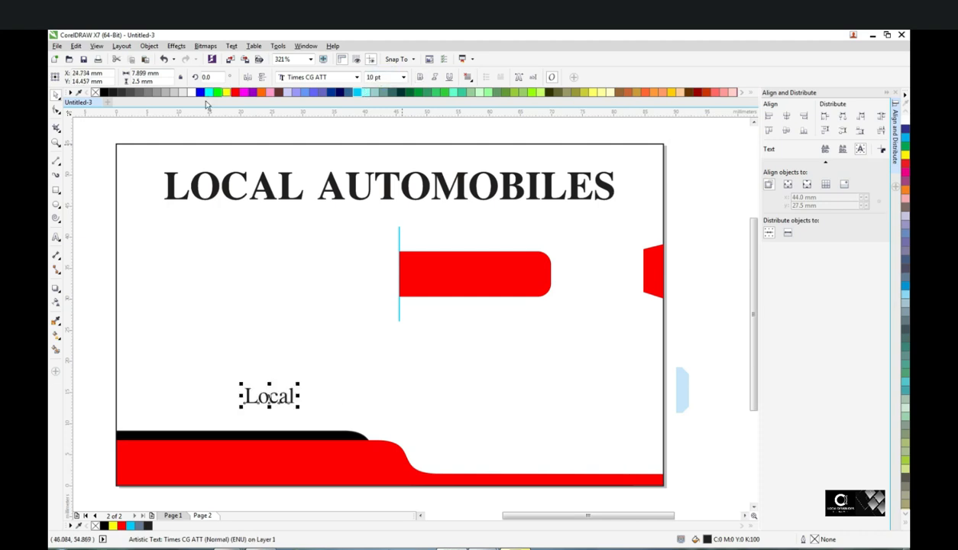
drag(268, 408, 433, 237)
Step: Lengthen the light blue vertical line beside the red label to about 17.5 mm and thicken its outline
click(398, 223)
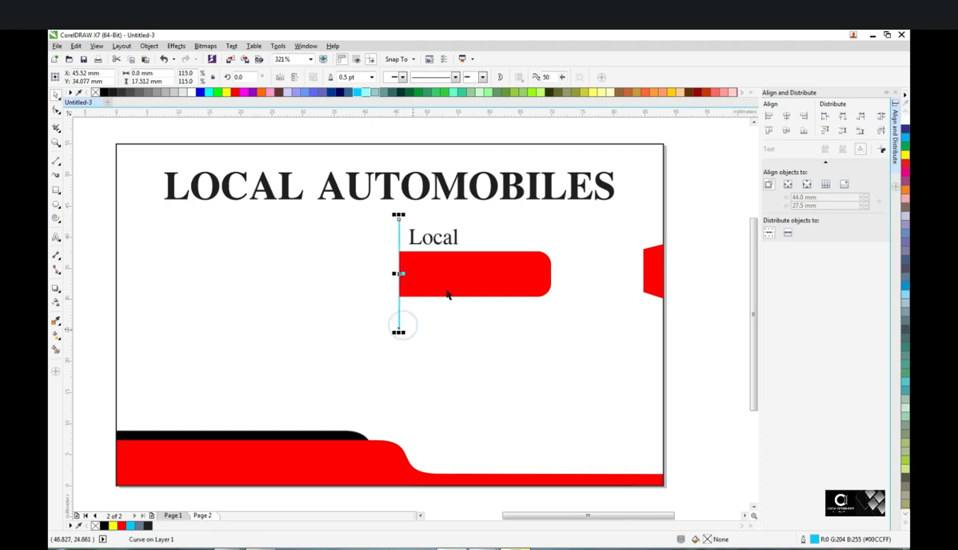
double_click(802, 538)
click(412, 227)
click(385, 247)
click(467, 388)
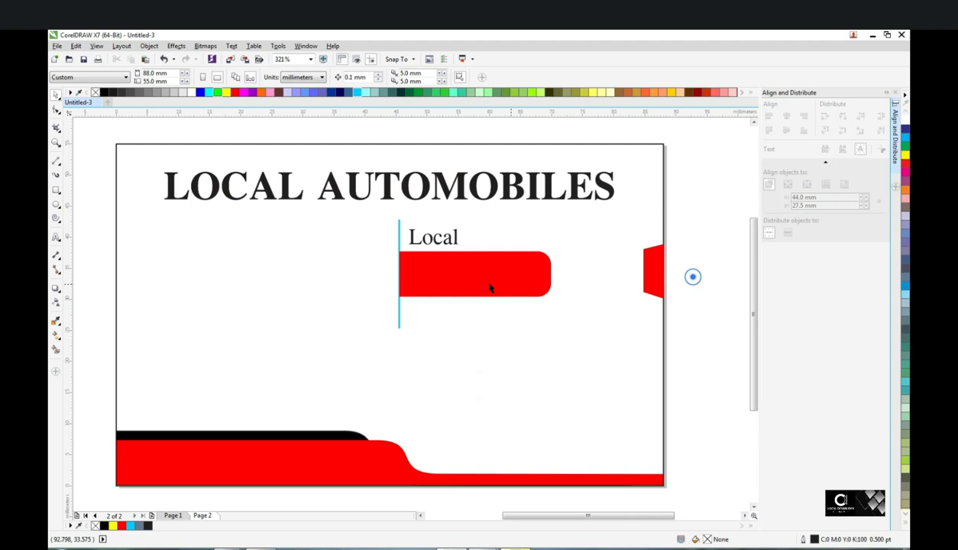
Step: Move the "Local" text, blue line, red rounded label and edge tab slightly down together
click(486, 283)
drag(696, 204, 360, 348)
drag(456, 268, 456, 279)
click(694, 238)
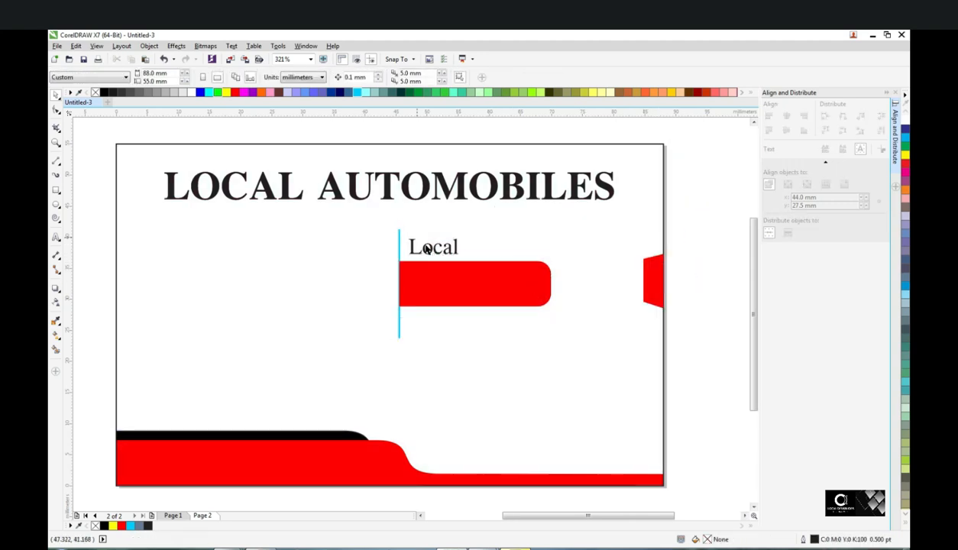
Step: Duplicate the "Local" text below the red label and change the copy to read "Address :"
drag(427, 249, 427, 329)
right_click(427, 328)
key(F8)
text(adreesh)
key(BackSpace)
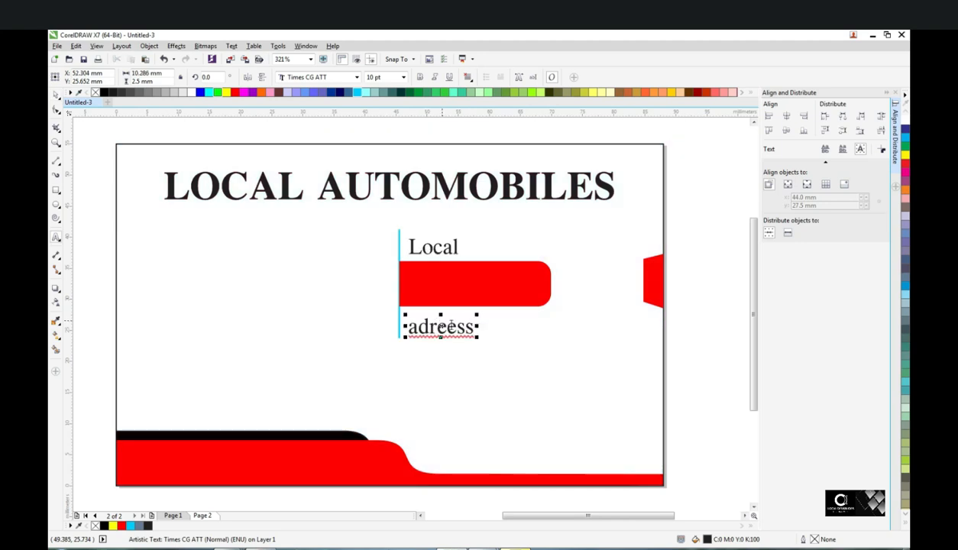
right_click(440, 320)
click(492, 388)
text(: )
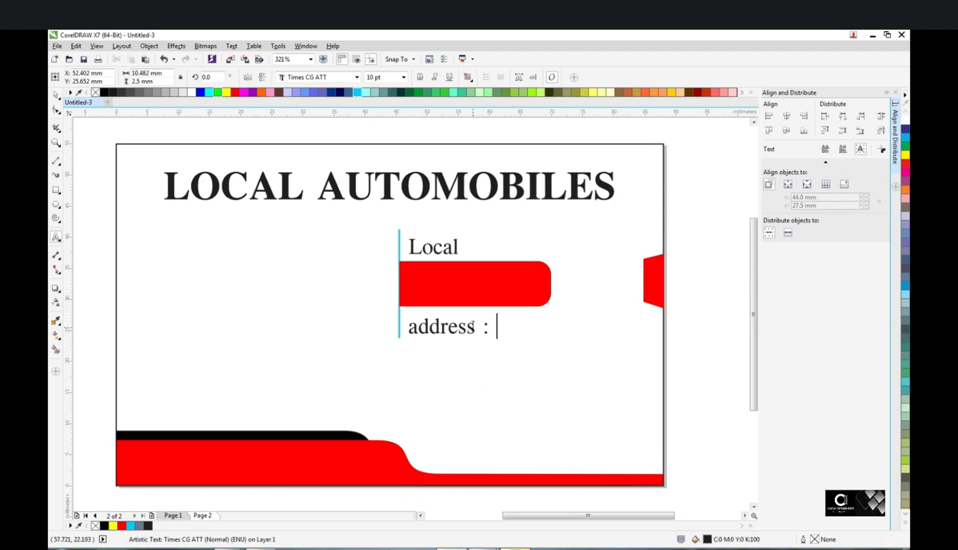
text(A)
key(ctrl+space)
click(689, 353)
Step: Duplicate the "Local" text onto the red label and replace the copy's text with nine zeros
key(F3)
key(F2)
drag(227, 194, 657, 413)
scroll(410, 256, up, 1)
drag(414, 255, 421, 310)
right_click(421, 310)
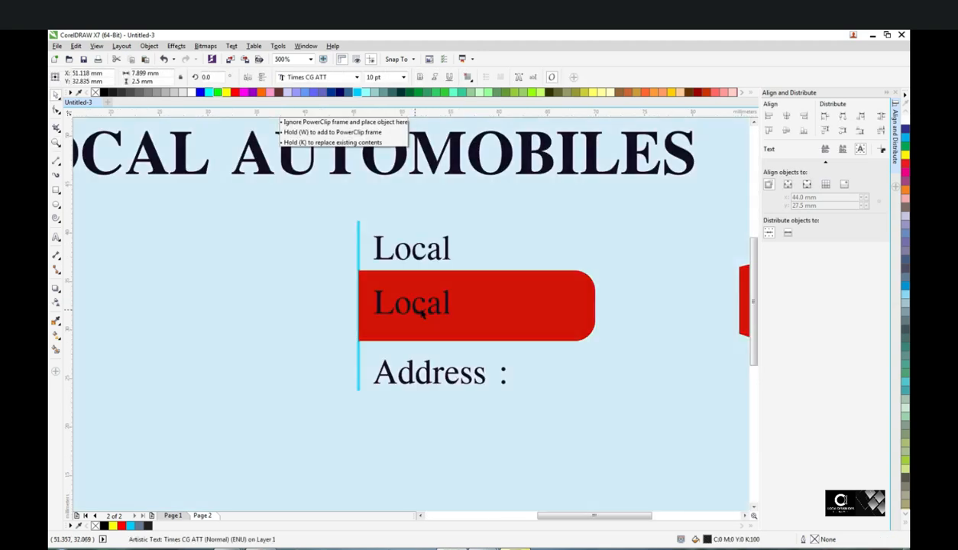
key(F8)
key(ctrl+a)
text(000000000)
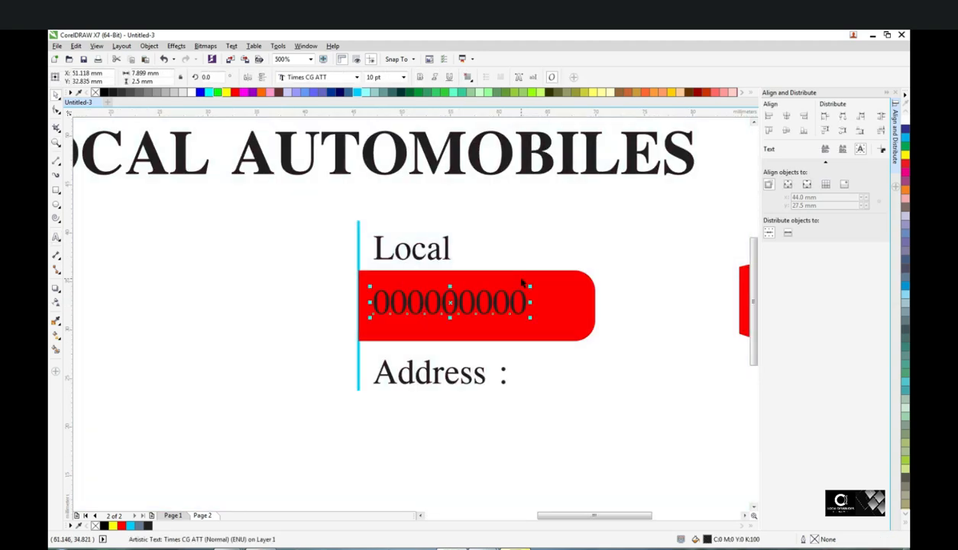
Step: Centre the zeros text horizontally and vertically on the red label
shift+click(458, 293)
key(c)
key(e)
scroll(458, 290, down, 1)
click(687, 300)
Step: Left-align the zeros text and "Local" with the "Address :" text
click(466, 295)
shift+click(444, 271)
shift+click(449, 332)
click(768, 116)
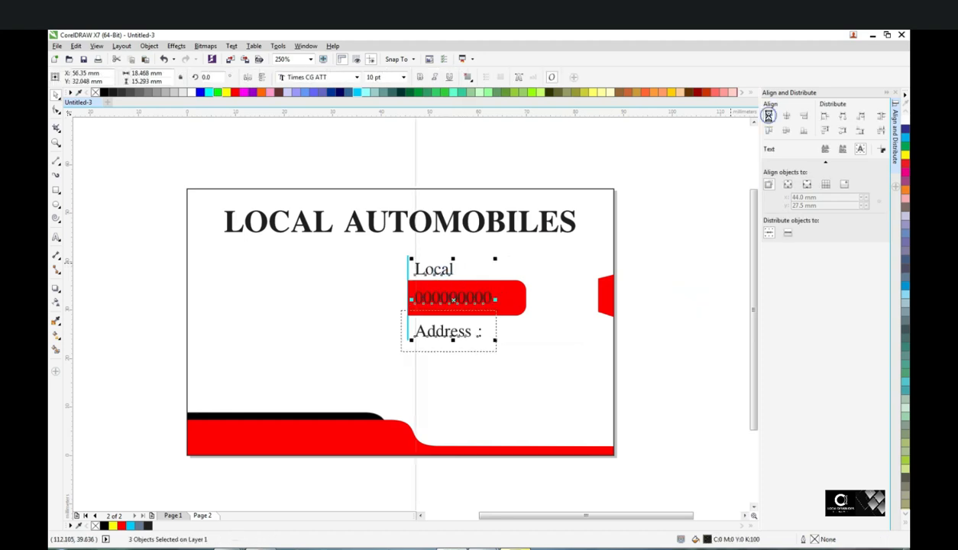
click(684, 266)
Step: Centre the zeros text vertically on the red label
click(485, 299)
shift+click(505, 290)
click(786, 131)
click(674, 271)
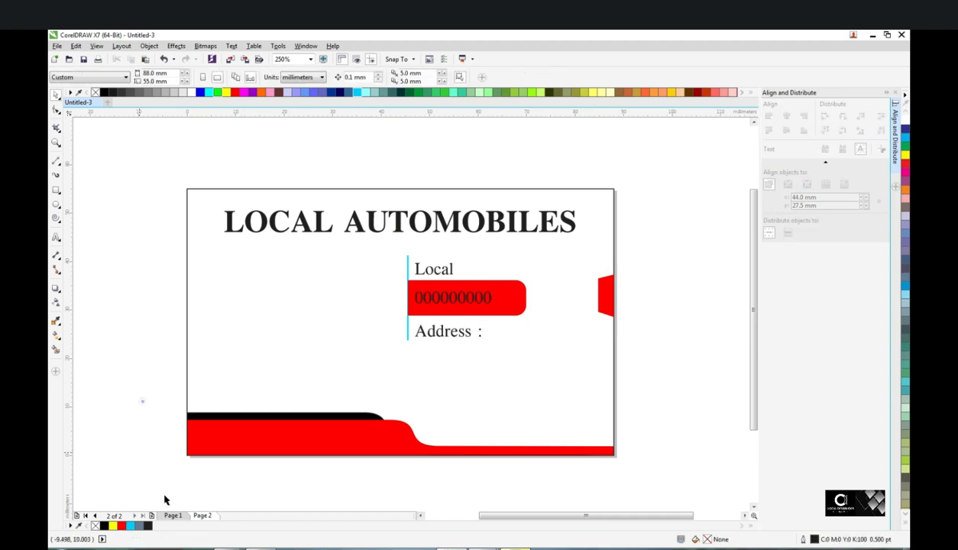
Step: Move all the objects on Page 1 (car photo, slogan texts, star and brand logos) onto Page 2
click(173, 516)
scroll(385, 274, down, 2)
key(ctrl+a)
key(Escape)
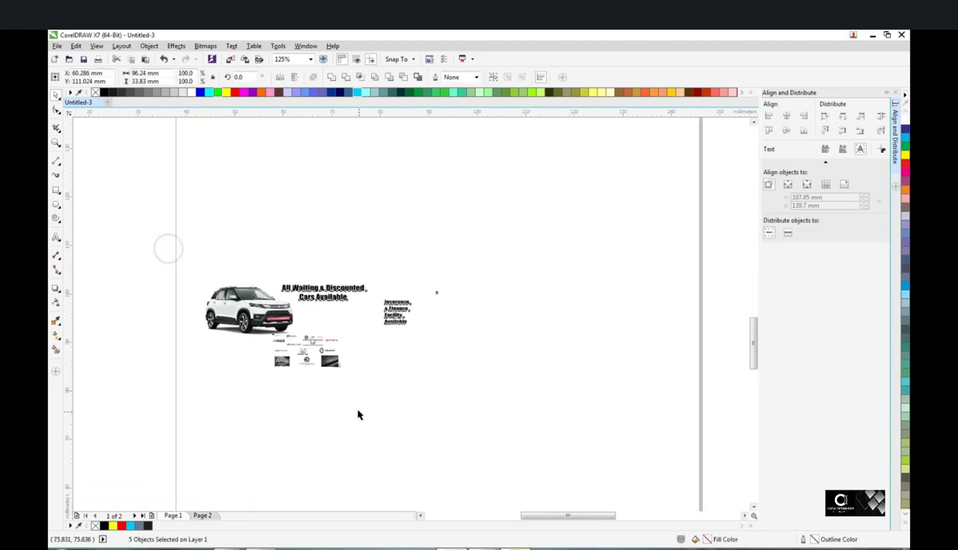
scroll(359, 416, up, 5)
scroll(523, 339, down, 3)
scroll(522, 339, down, 2)
key(ctrl+a)
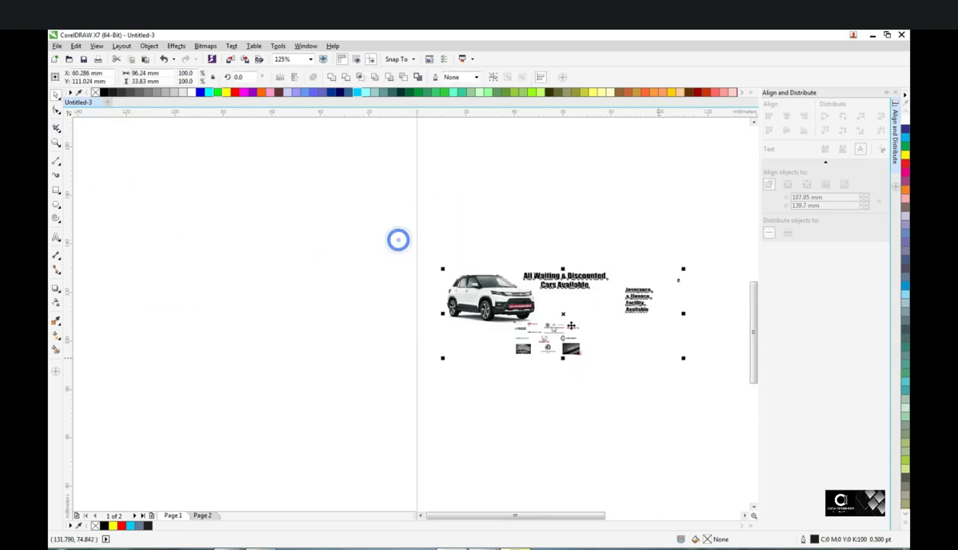
right_click(502, 297)
key(Escape)
drag(481, 302, 202, 515)
Step: Place the car photo under the heading, beside the blue line, at about 36.4 × 19.9 mm
scroll(236, 305, down, 3)
key(z)
drag(364, 220, 575, 387)
key(space)
click(328, 397)
drag(329, 397, 326, 220)
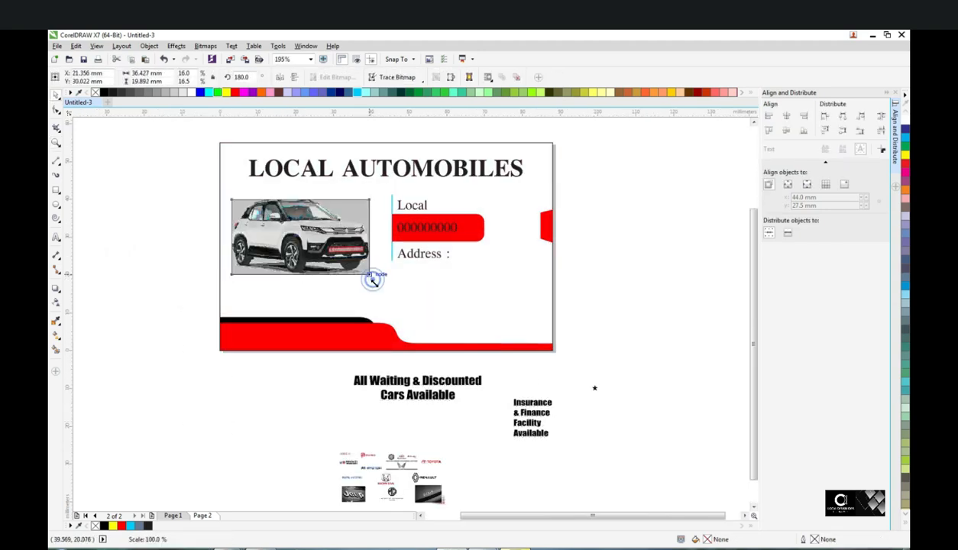
Step: Make the "Local" text above the red label bold
key(F8)
click(410, 208)
key(ctrl+b)
click(622, 273)
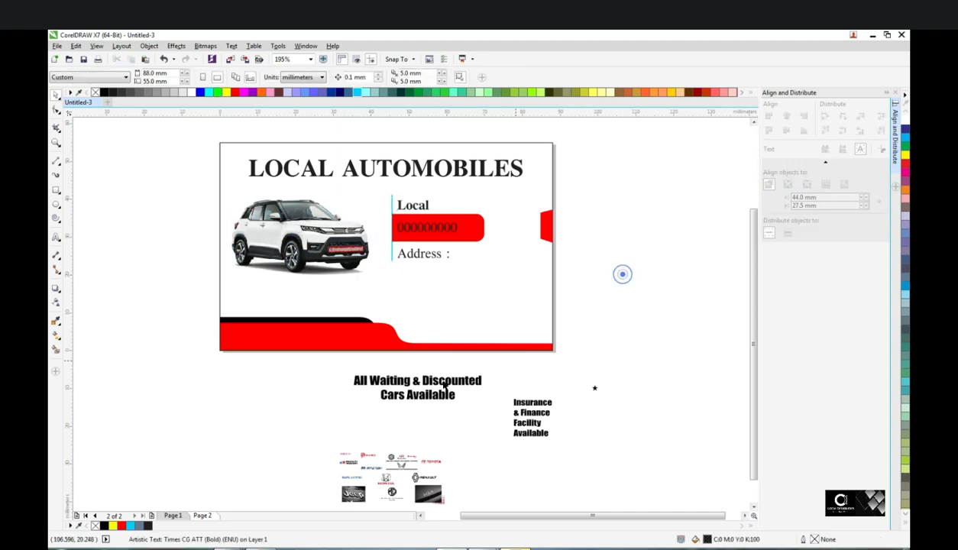
Step: Move the "All Waiting & Discounted Cars Available" text onto the card, directly beneath the car photo
click(441, 384)
drag(439, 382, 316, 287)
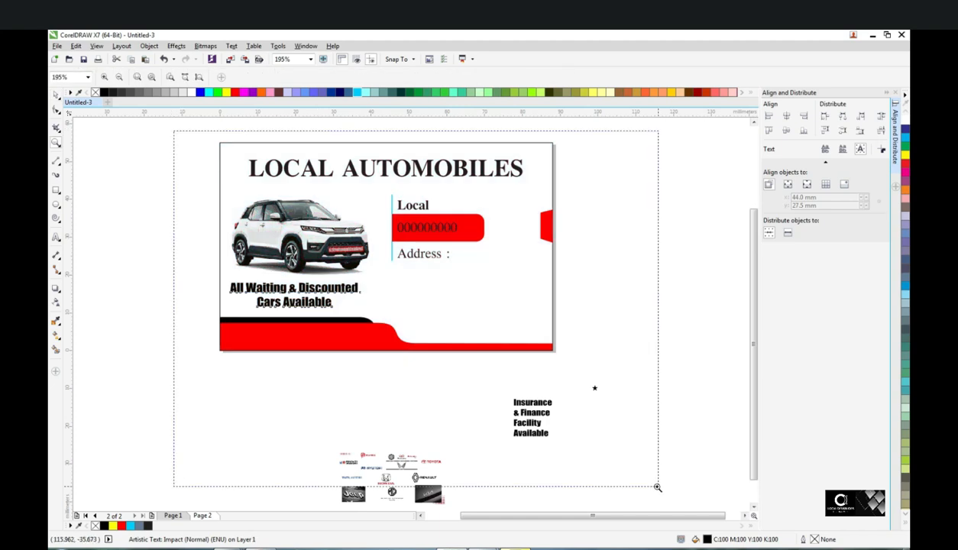
scroll(460, 256, up, 1)
Step: Enlarge the brand logos image to about 33.7 × 16.6 mm and set it aside at the card's edge, below the red tab
drag(403, 481, 487, 275)
drag(529, 330, 556, 355)
drag(474, 304, 615, 315)
Step: Put the star beside the "Insurance & Finance Facility Available" text and park both just below the card
drag(539, 417, 420, 296)
drag(610, 402, 387, 292)
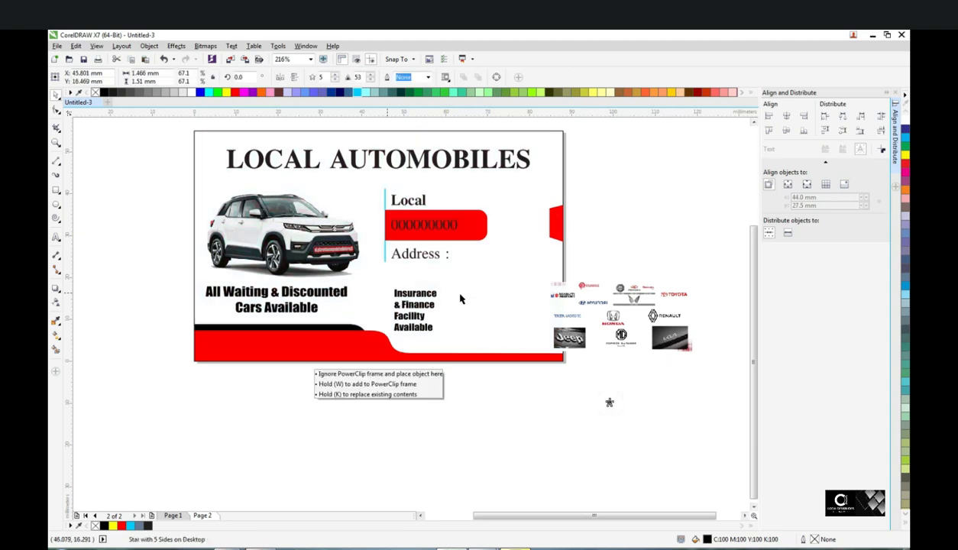
drag(444, 393, 353, 260)
drag(417, 291, 360, 387)
Step: Place the brand logos below the address text and move the star and insurance text onto the card above the bottom strips
drag(617, 329, 475, 322)
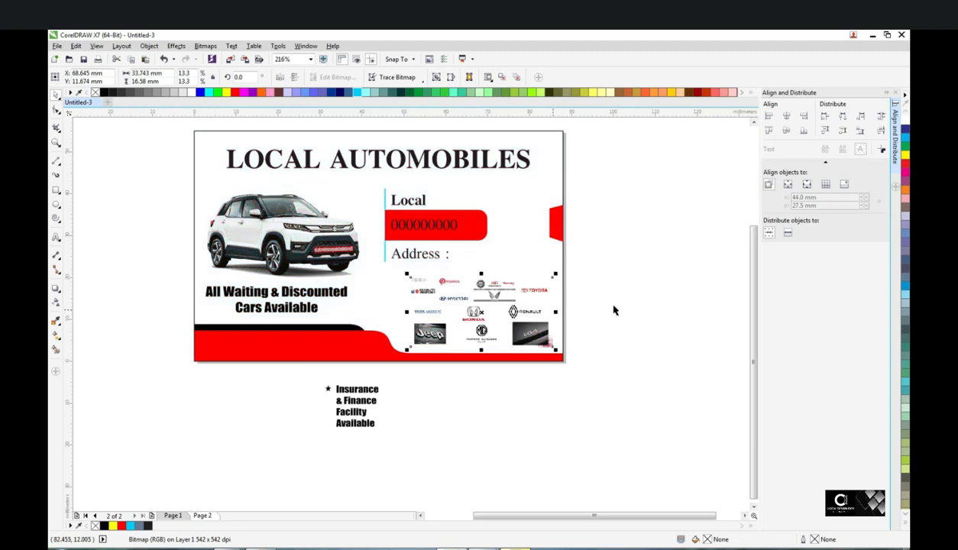
click(630, 299)
scroll(631, 313, up, 1)
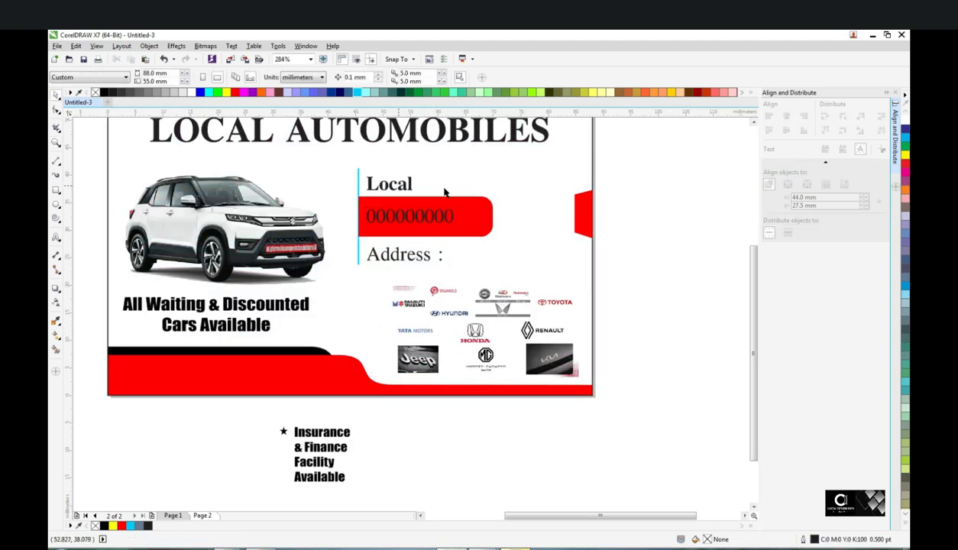
drag(334, 437, 410, 325)
Step: Open the PowerClip contents holding the red and black bottom strips for editing
click(334, 365)
double_click(335, 365)
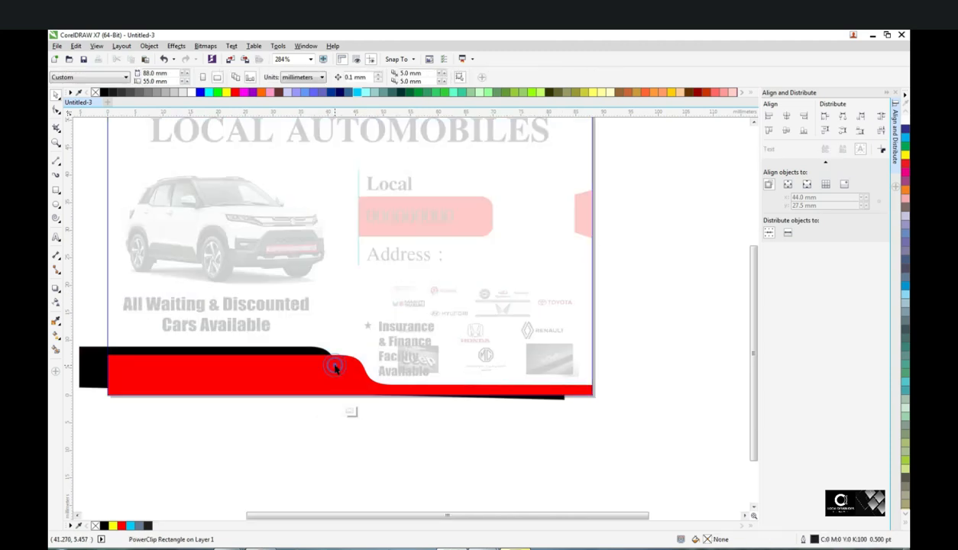